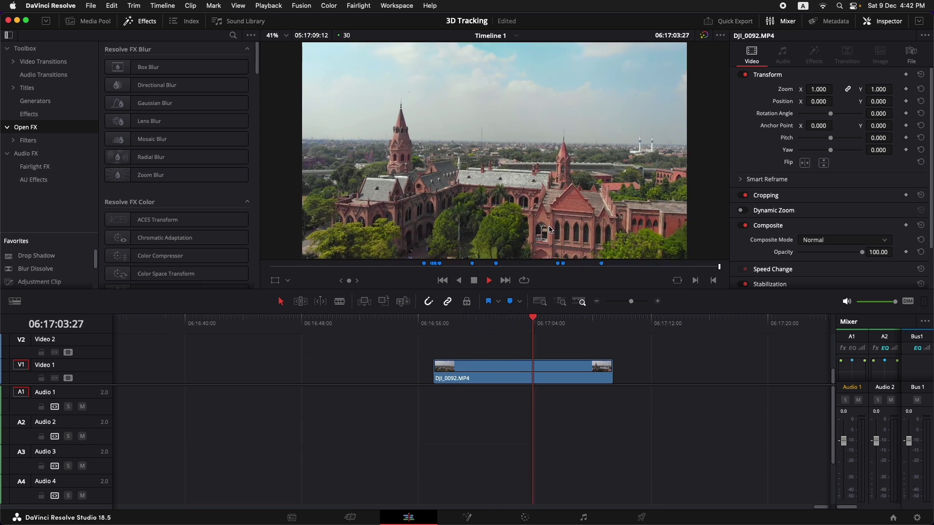
Step: Compare an earlier frame of the clip with and without its color grade in the timeline viewer
click(512, 322)
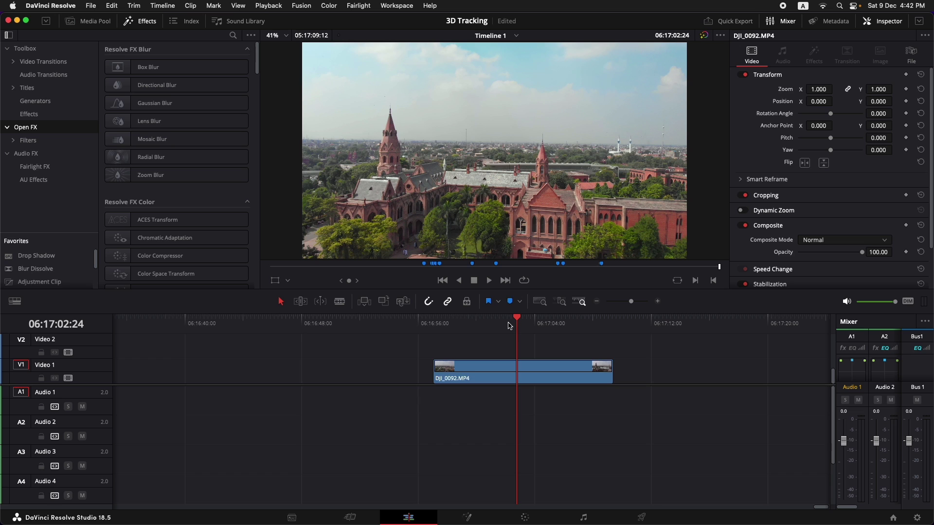
click(705, 35)
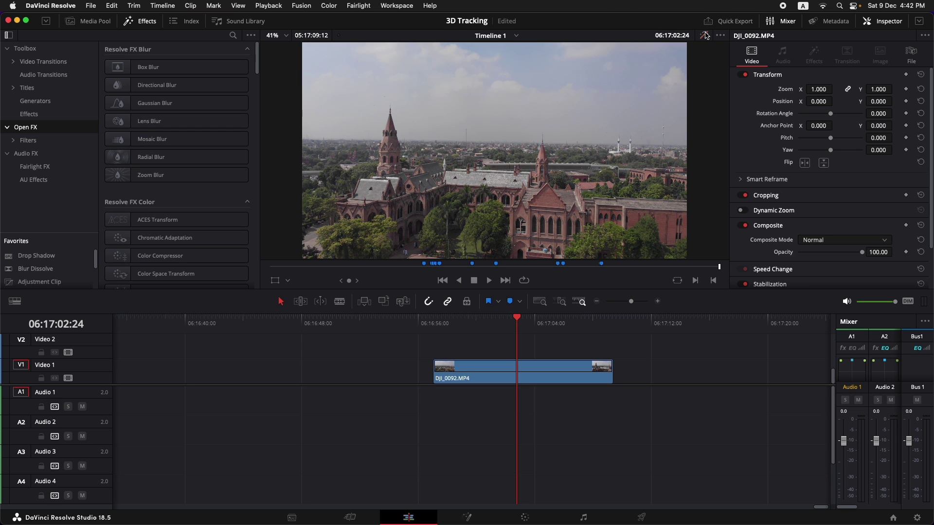
click(706, 35)
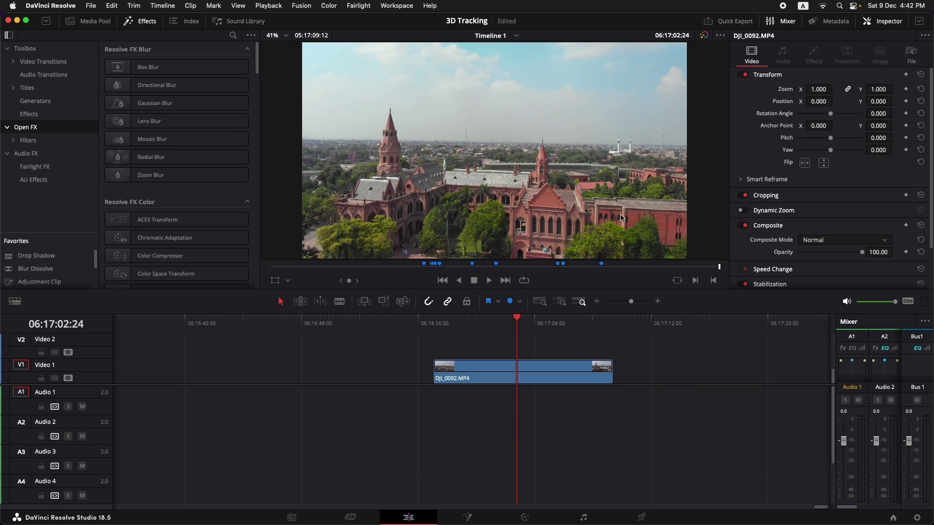
Step: Inspect how the DJI_0092.MP4 clip appears on the Fusion page and return to the Edit page
click(468, 519)
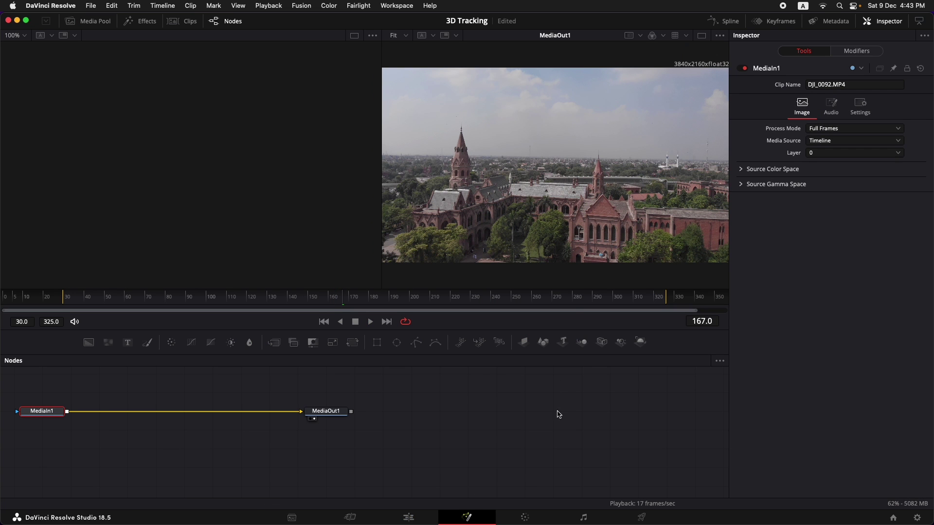
scroll(556, 424, left, 5)
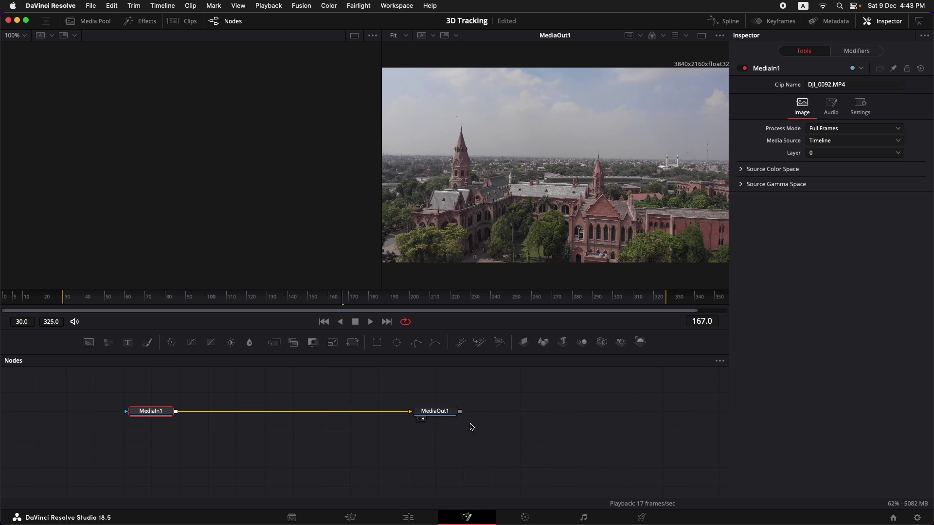
click(414, 511)
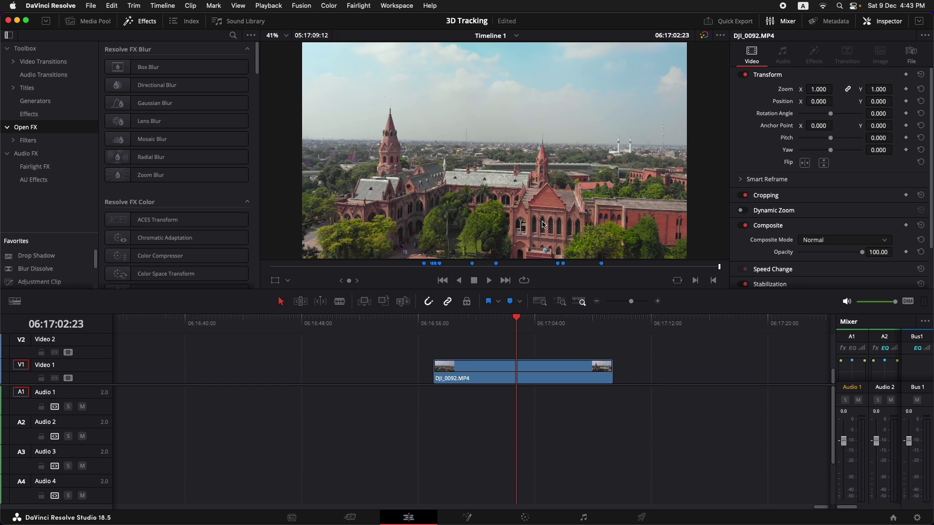
Step: Convert the DJI_0092.MP4 timeline clip into a new Fusion clip and open it on the Fusion page
right_click(523, 376)
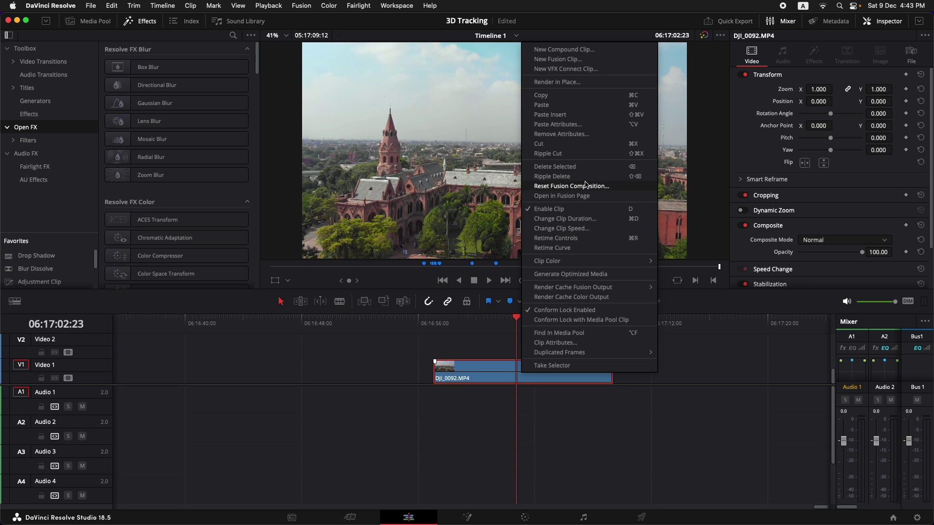
click(582, 60)
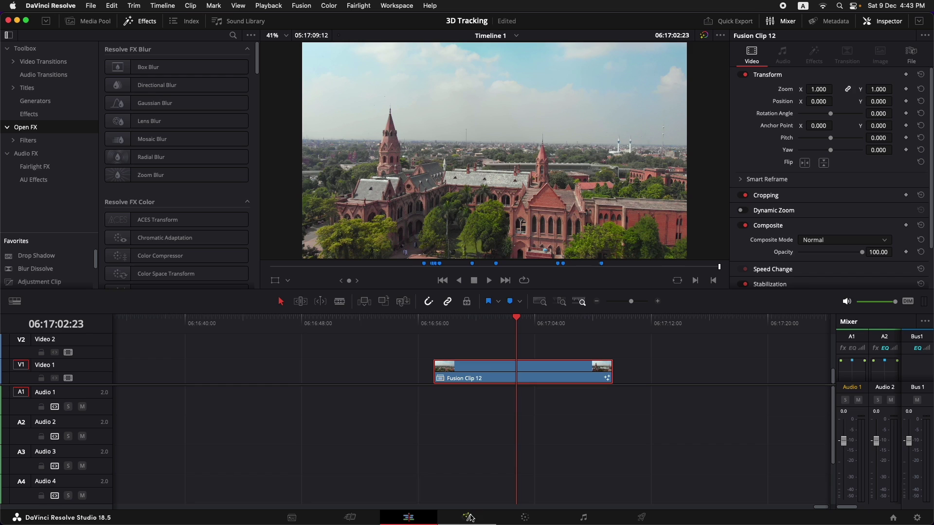
click(467, 517)
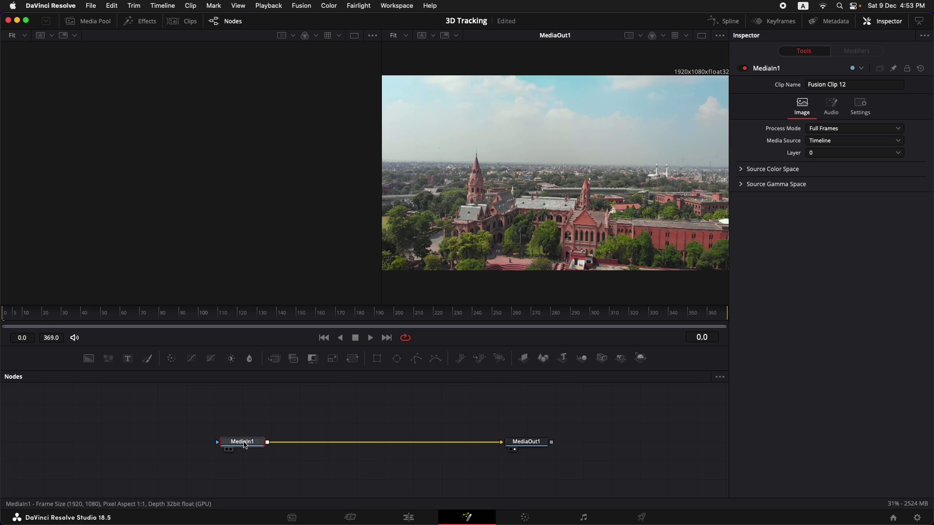
Step: Try displaying MediaIn1 in both viewers, restore MediaOut1 in the second one and clear the first
click(227, 450)
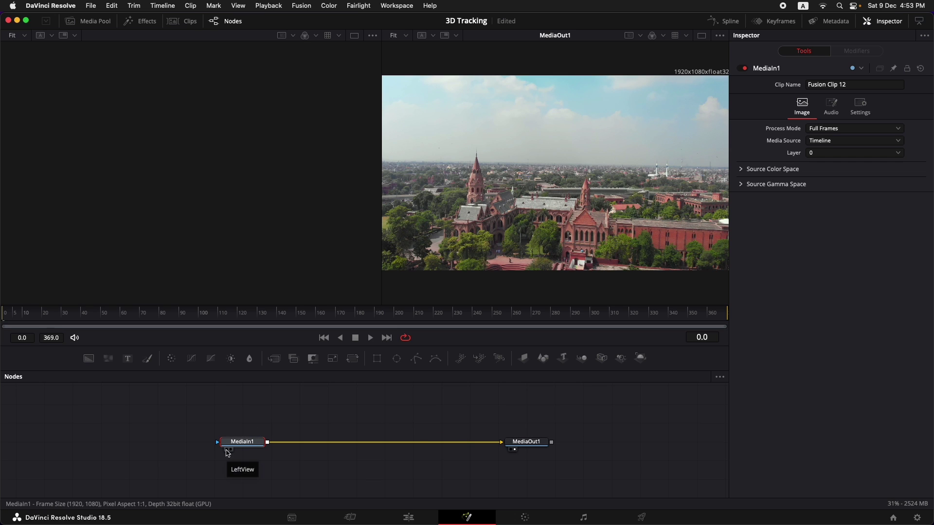
click(227, 451)
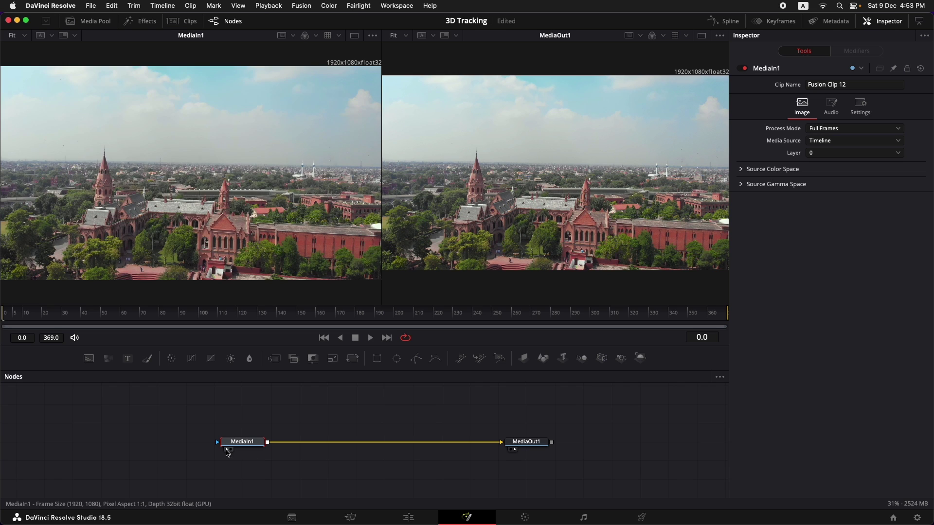
click(230, 449)
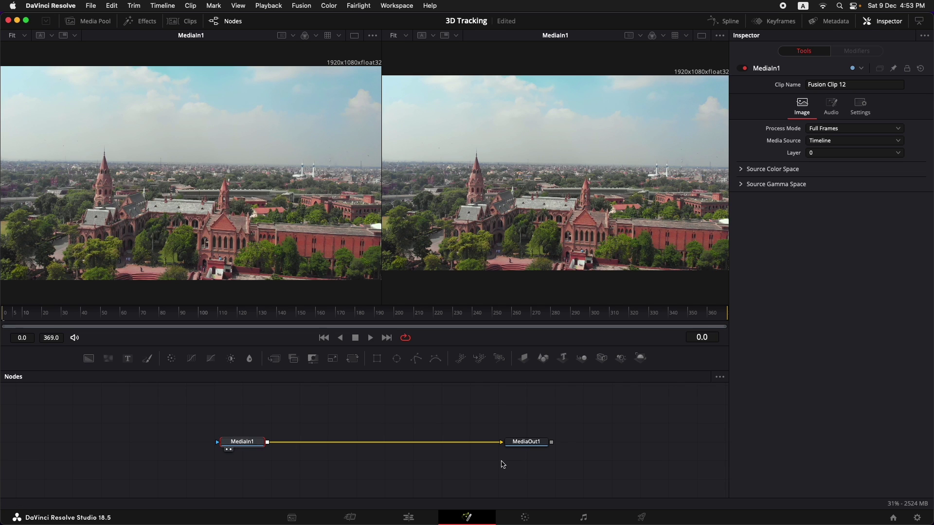
click(513, 450)
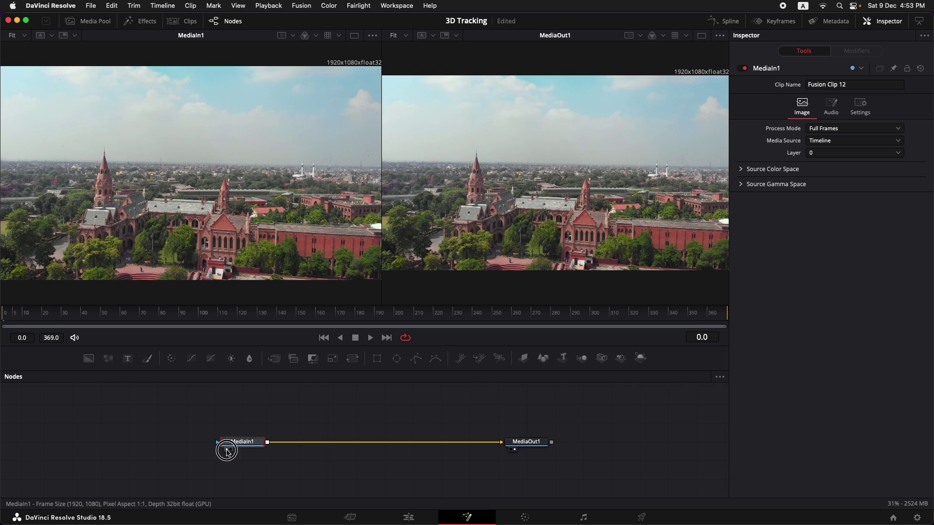
click(227, 450)
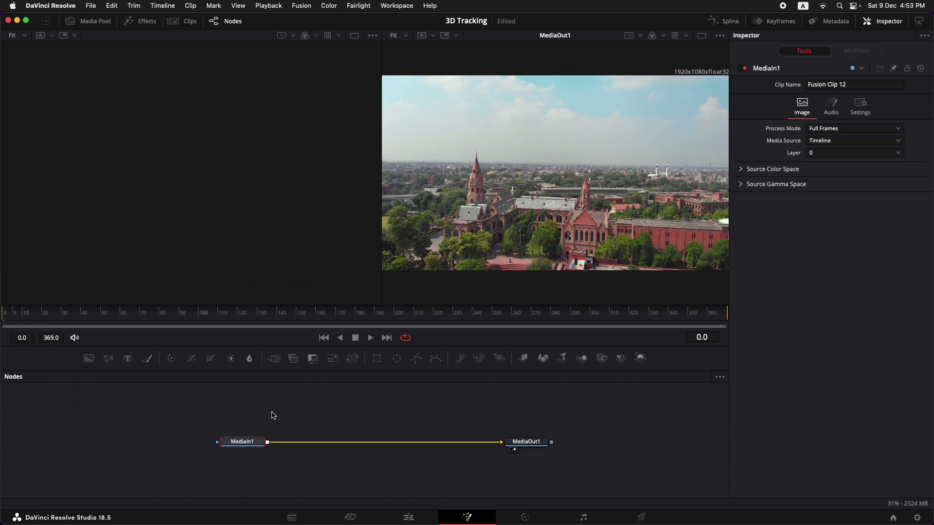
Step: Switch to a single viewer and insert a Camera Tracker node between MediaIn1 and MediaOut1
click(701, 36)
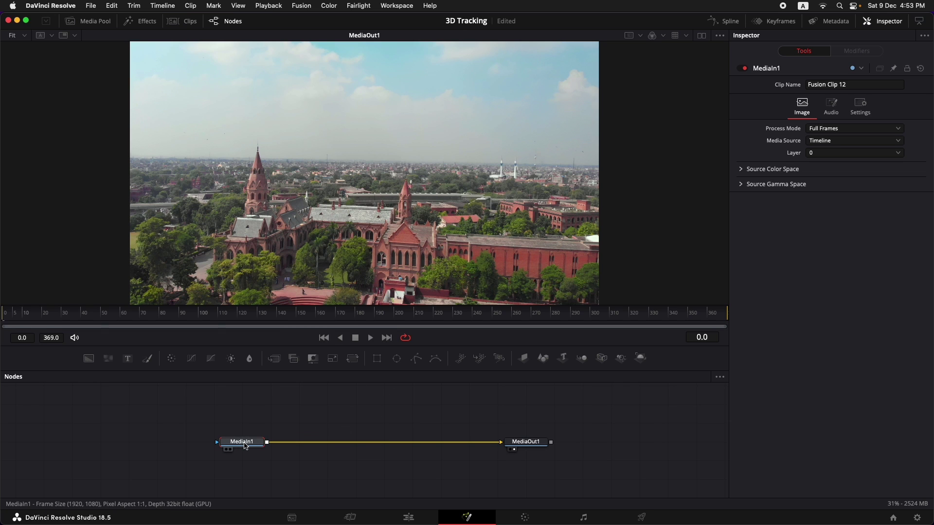
key(shift+space)
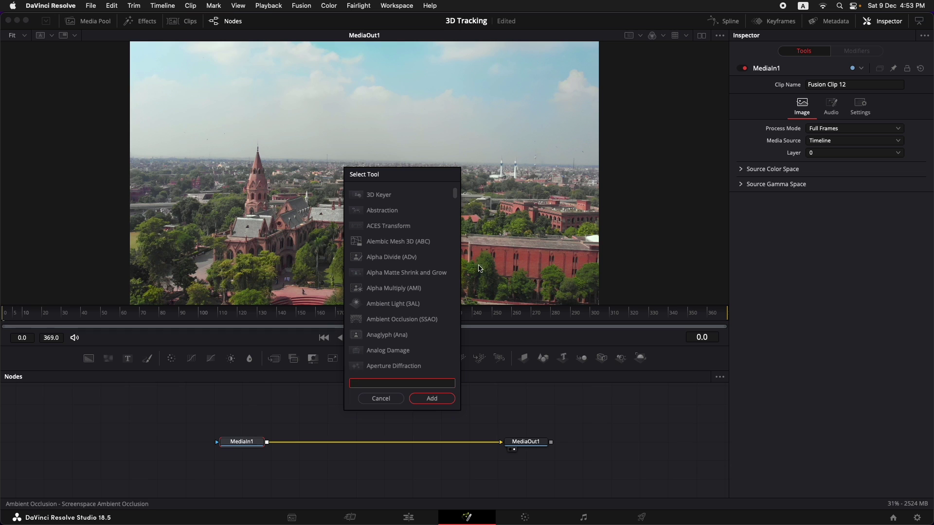
text(camera)
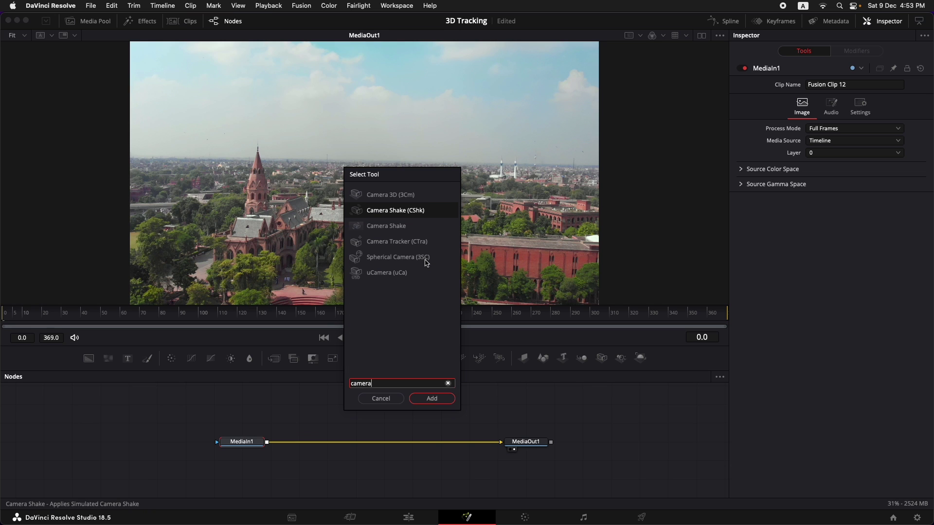
click(397, 241)
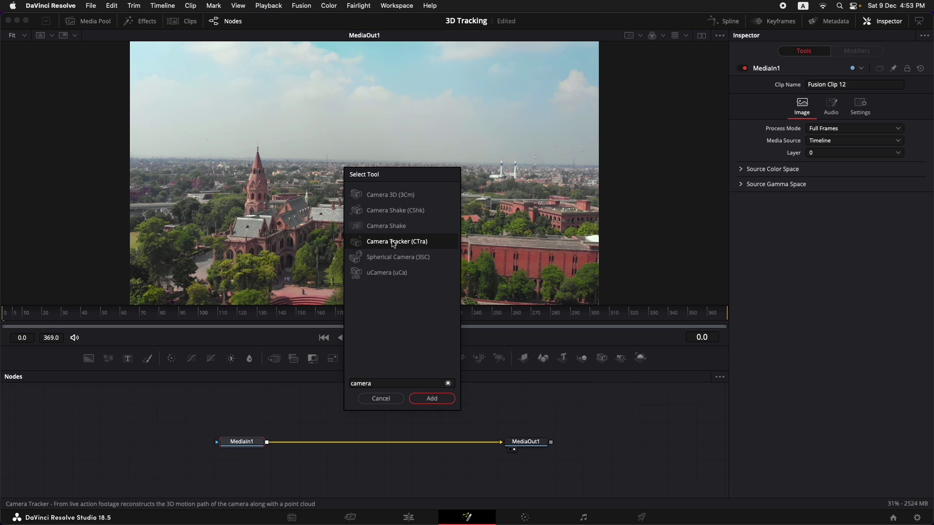
click(425, 399)
drag(298, 440, 327, 441)
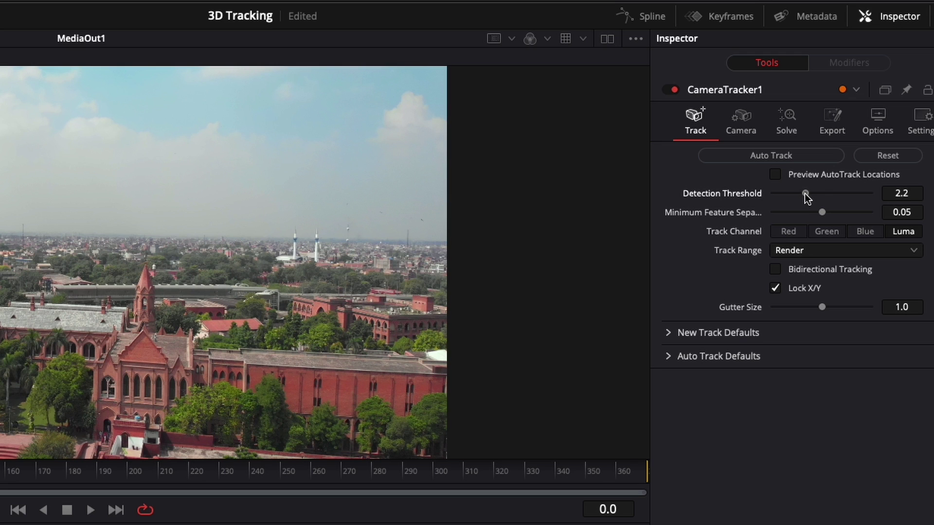
Step: Auto-track the clip with detection threshold 2.244, minimum feature separation 0.0417, and Bidirectional Tracking and Preview AutoTrack Locations enabled
drag(806, 196, 809, 196)
drag(822, 212, 814, 211)
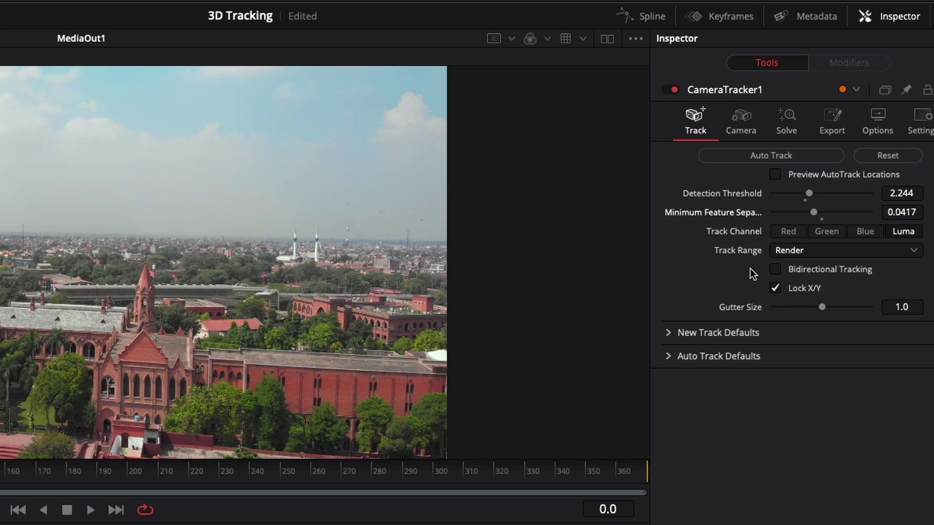
click(776, 270)
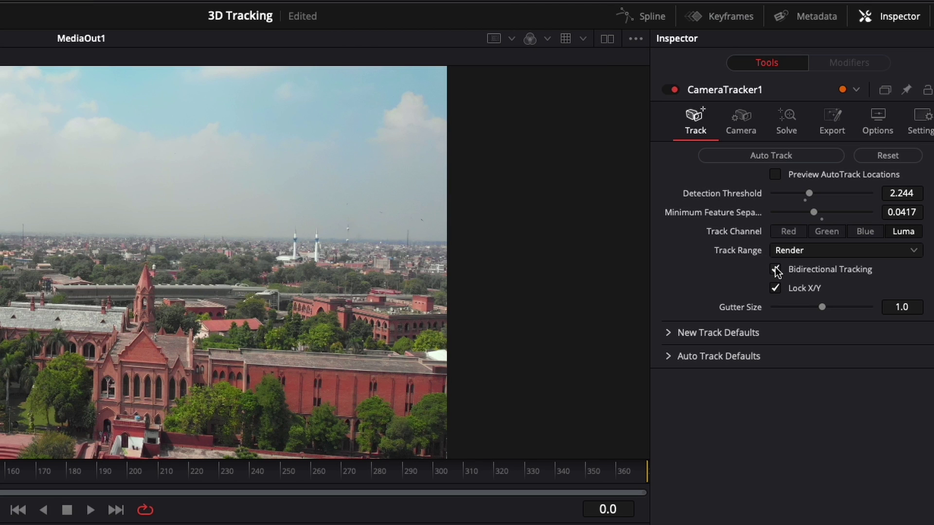
click(775, 175)
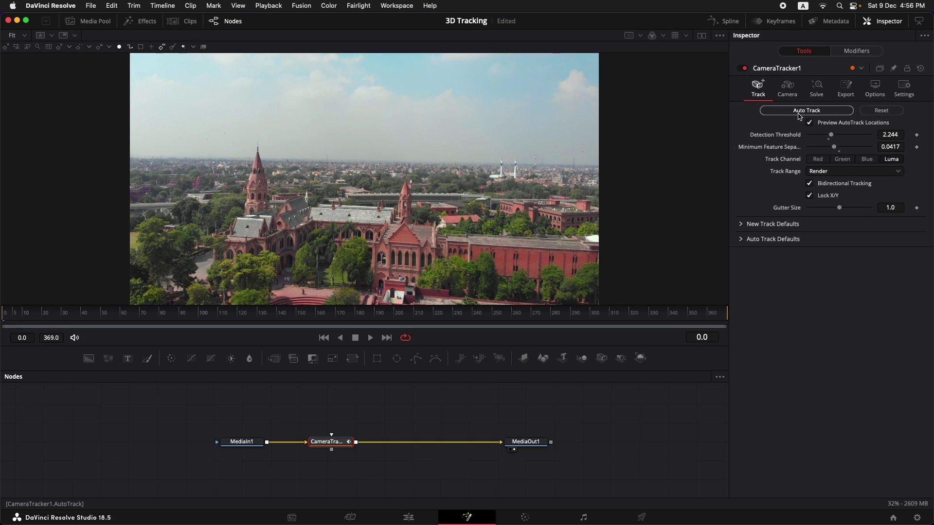
click(797, 113)
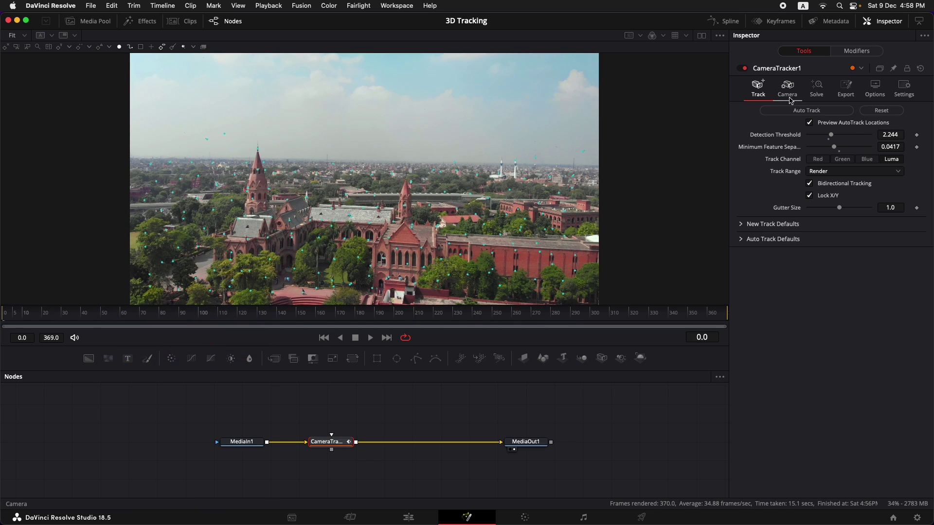
Step: Review the Camera Tracker's camera settings and solve the camera motion from the tracked points
click(790, 94)
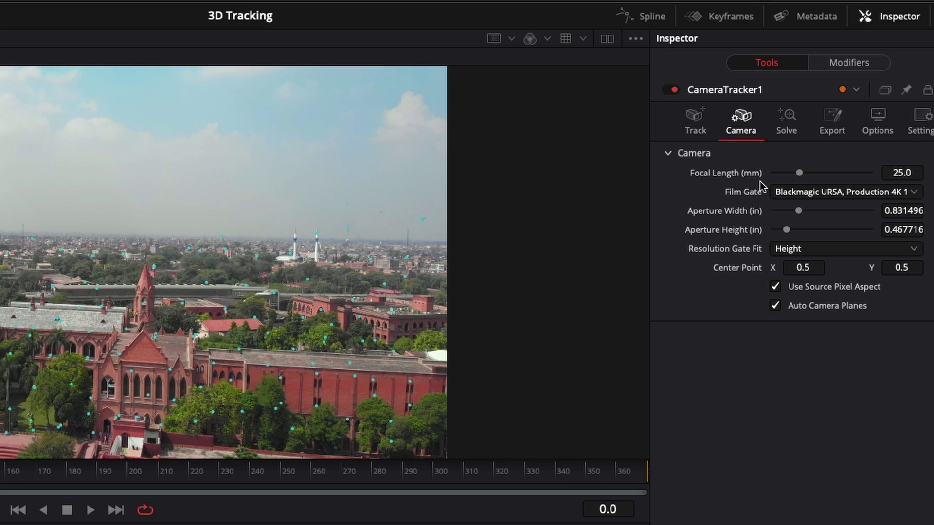
click(786, 127)
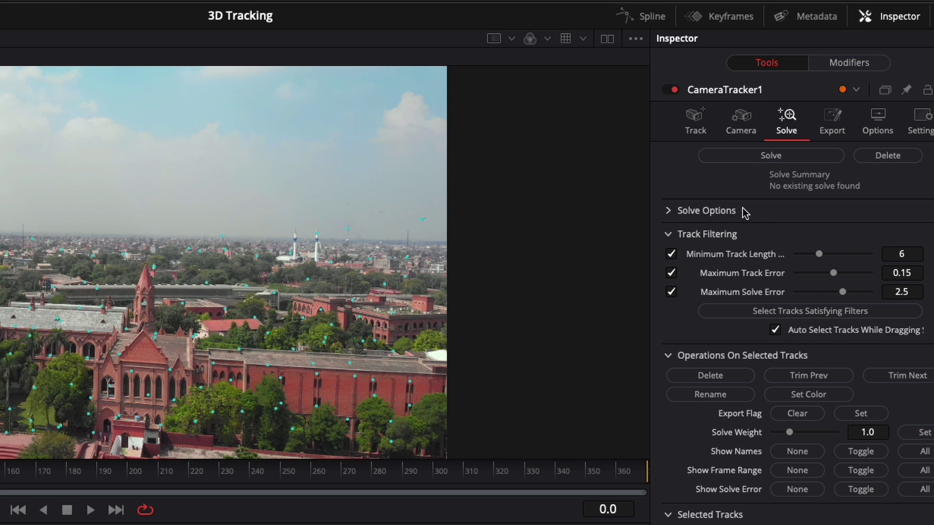
click(762, 156)
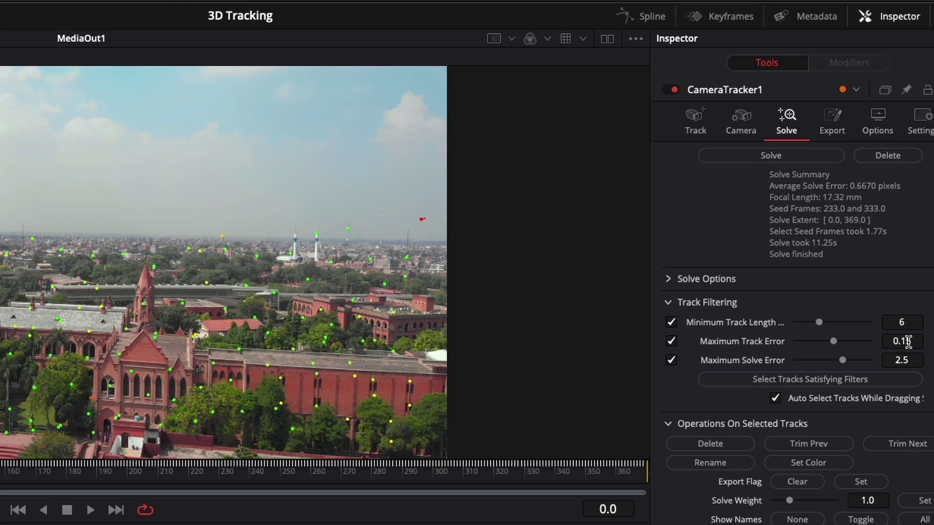
Step: Delete the tracks selected by a maximum track error of 0.1336 and solve the camera again
drag(905, 342, 843, 328)
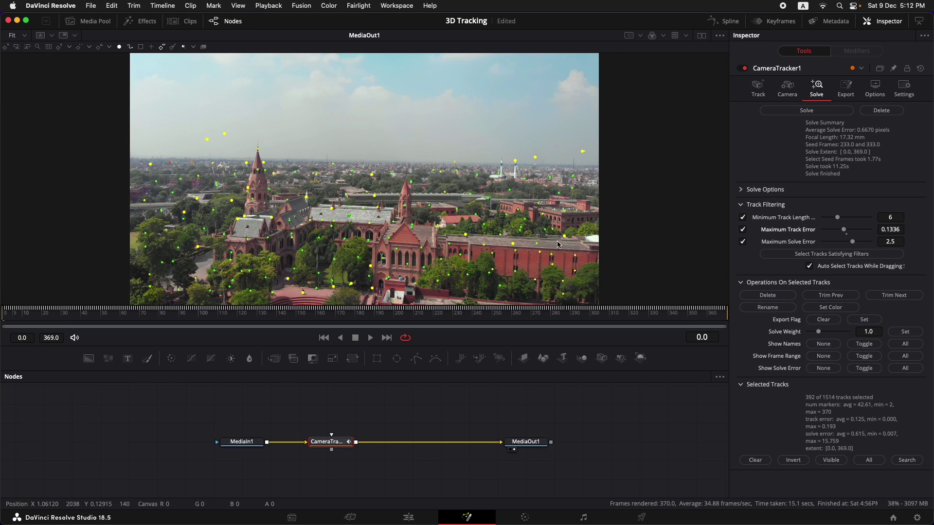
click(768, 295)
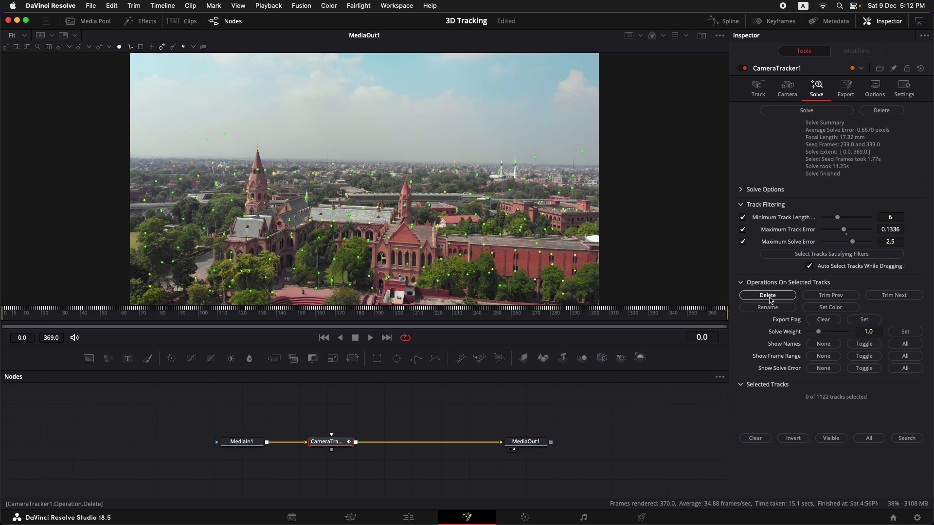
click(807, 110)
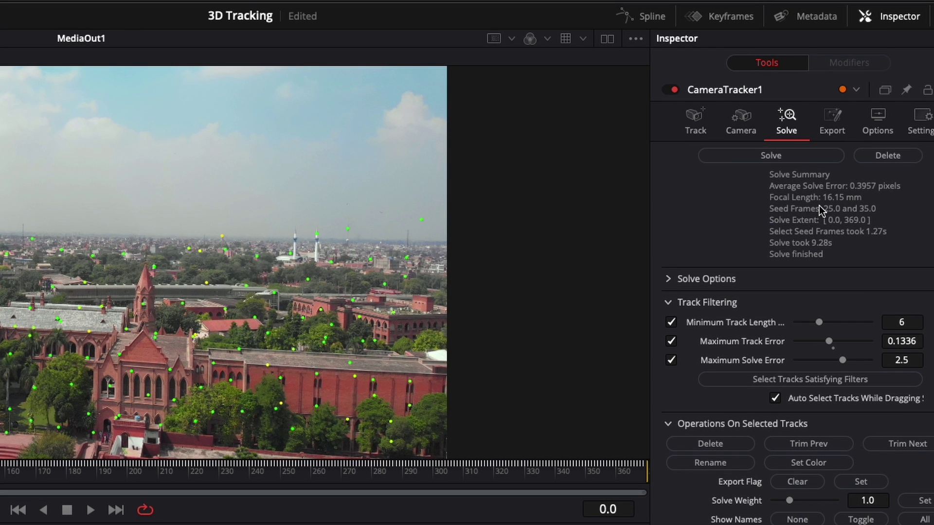
Step: Set the Camera Tracker's 3D Scene Transform for export to Unaligned
click(846, 91)
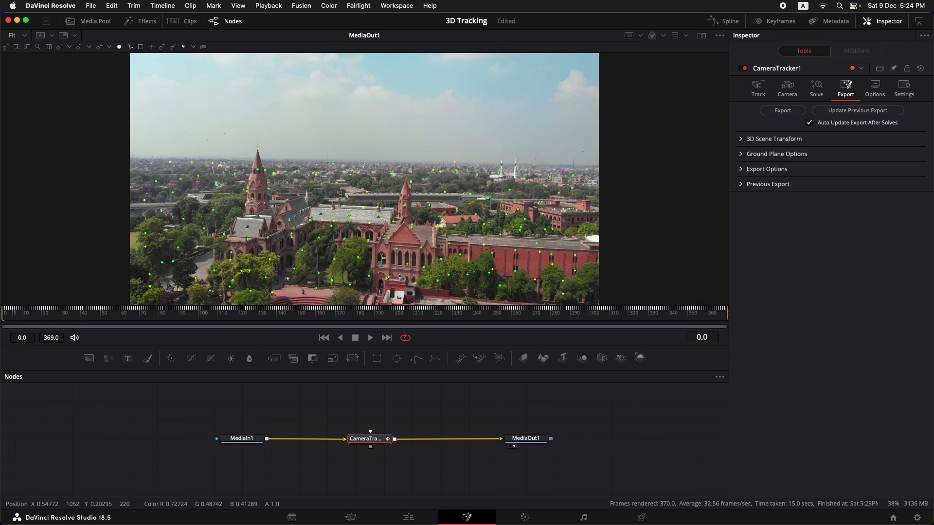
click(740, 140)
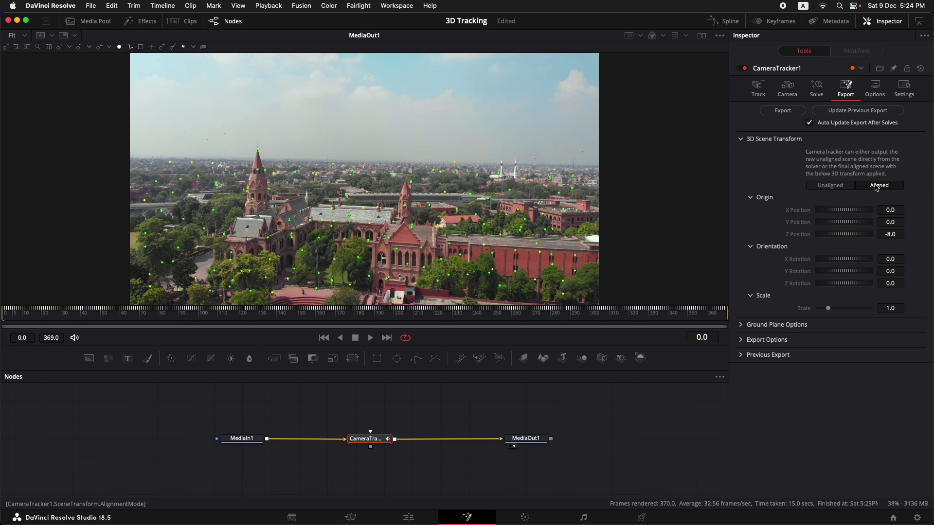
click(831, 186)
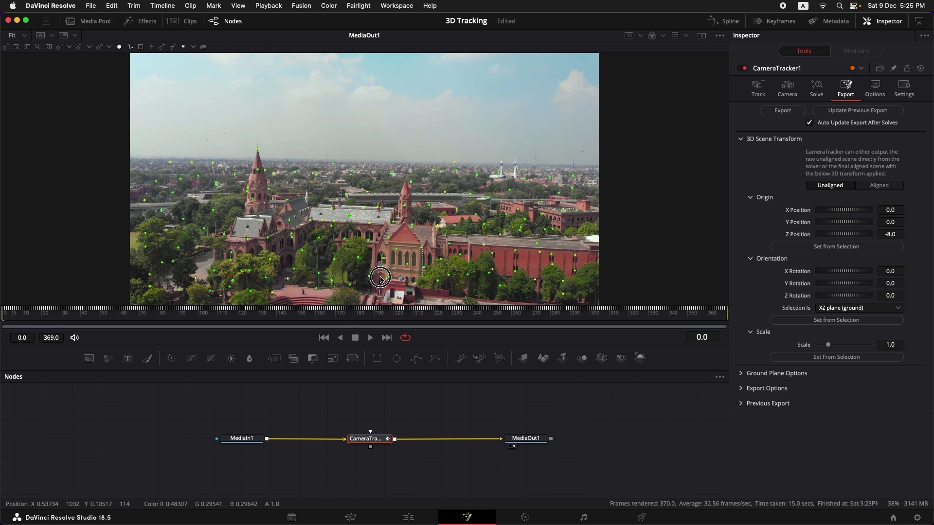
Step: Select tracking points around the central gabled facade and adjacent trees, and set the 3D scene origin from that selection
drag(381, 279, 332, 281)
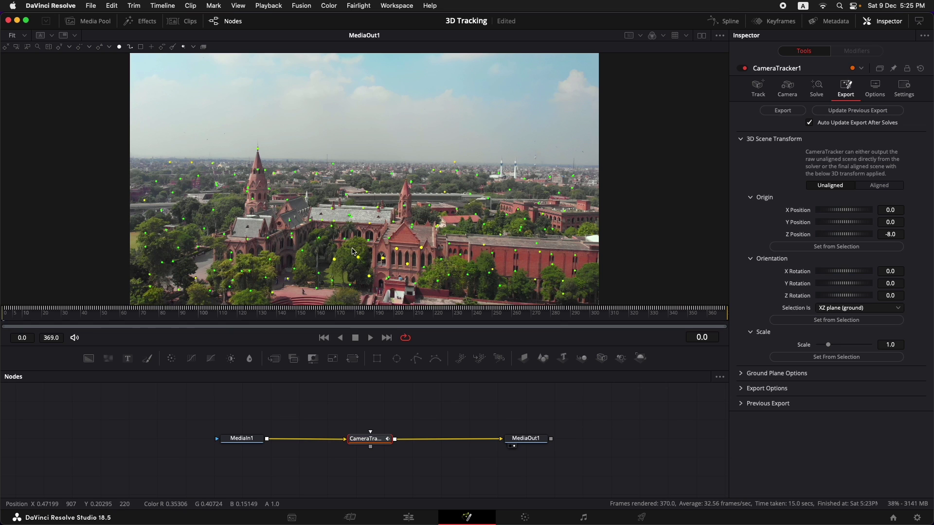
mouse_move(388, 240)
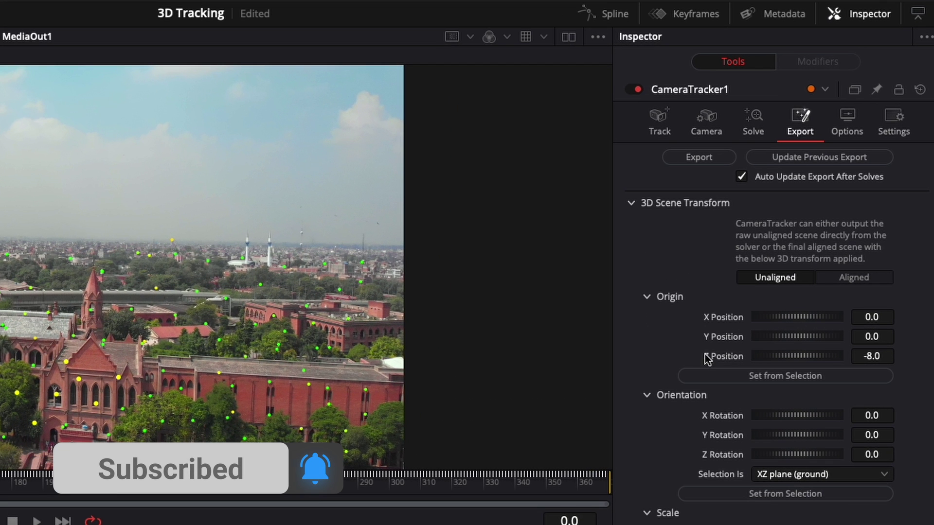
click(793, 379)
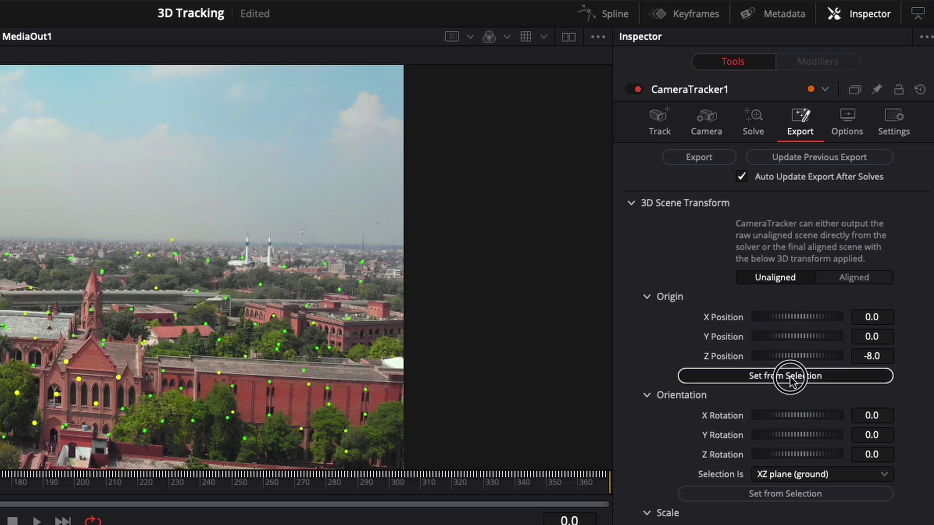
Step: Set the Camera Tracker's 3D Scene Transform to Aligned and export the solved scene
click(836, 279)
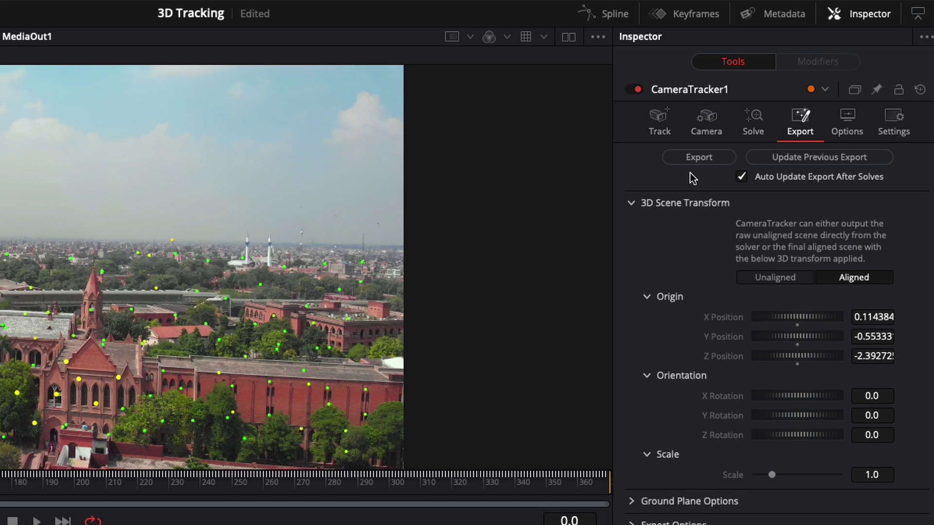
click(698, 157)
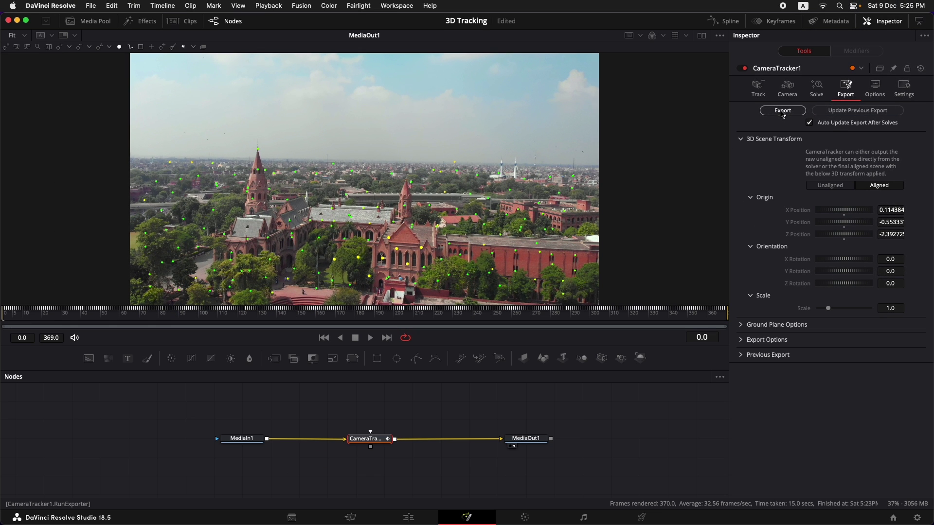
click(782, 112)
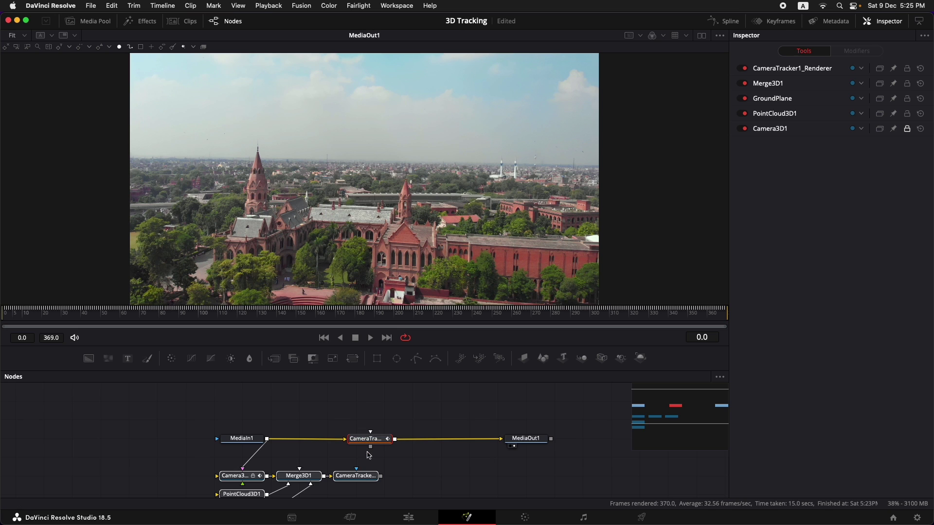
Step: Arrange the node graph with the exported 3D scene nodes above the main flow and the CameraTracker1 node below it
scroll(369, 453, down, 1)
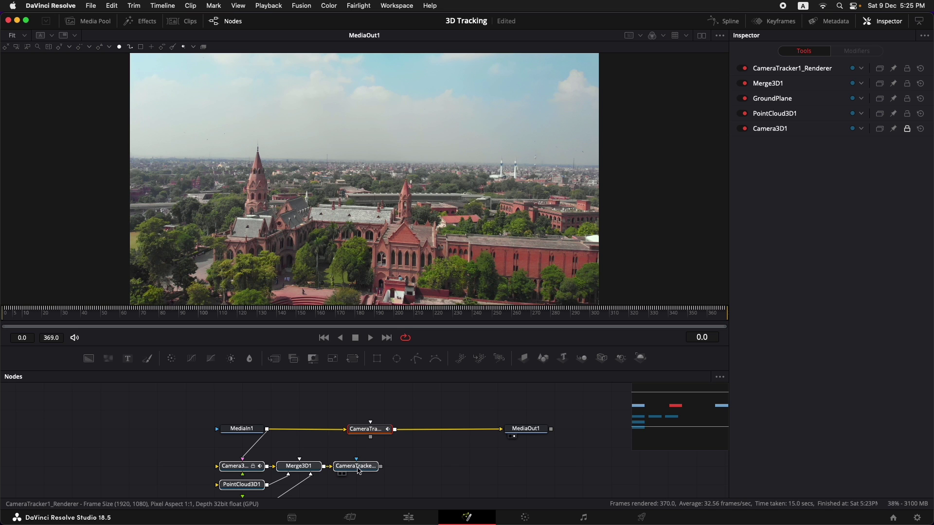
drag(370, 461, 436, 388)
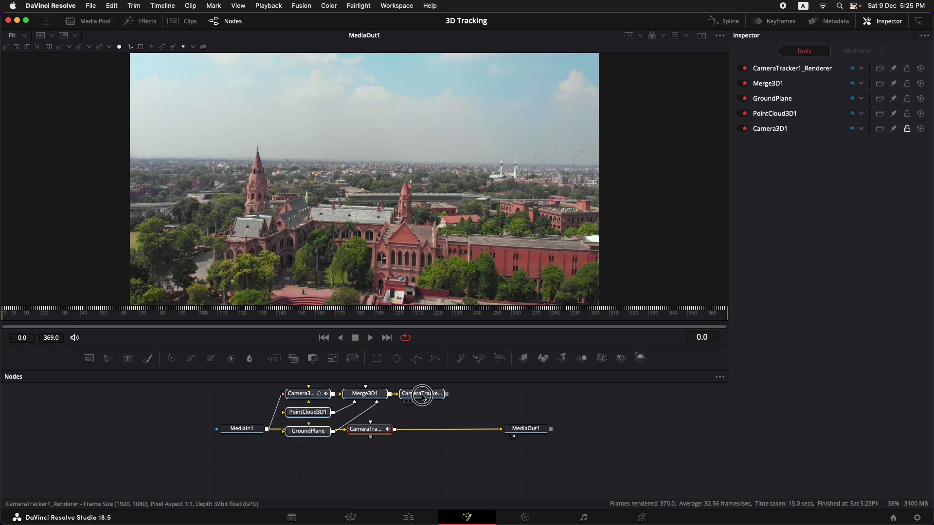
mouse_move(389, 431)
mouse_down()
mouse_move(376, 467)
mouse_move(401, 442)
mouse_up()
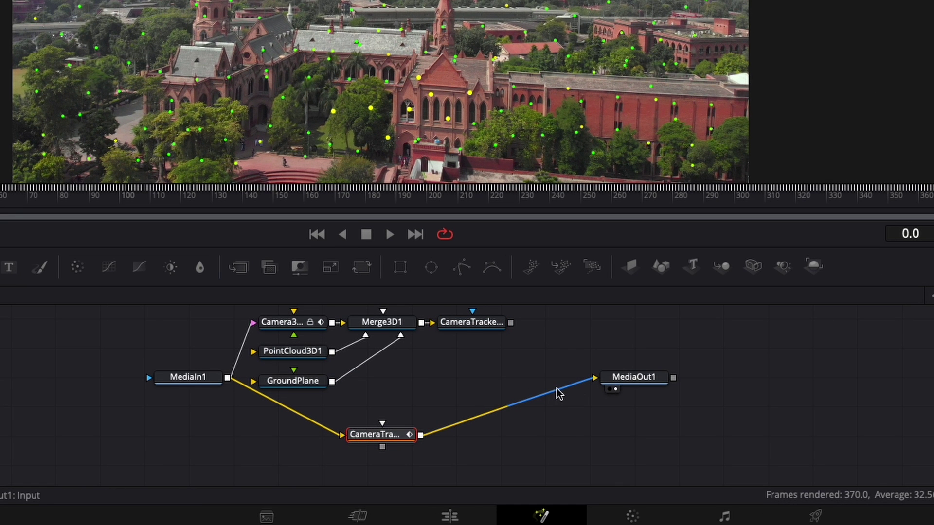
Step: Disconnect the CameraTracker1 node from MediaIn1 and MediaOut1 and park it on the far side of MediaIn1
drag(562, 395, 446, 425)
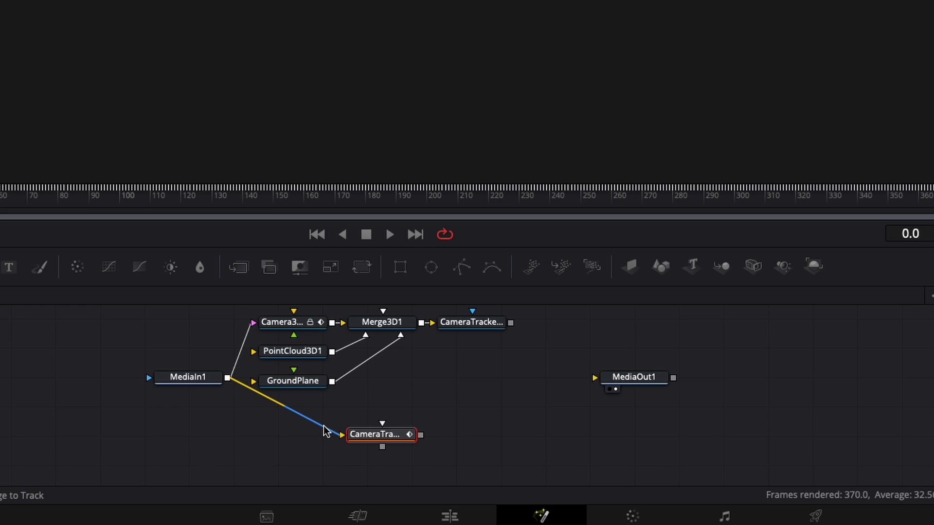
drag(325, 430, 323, 427)
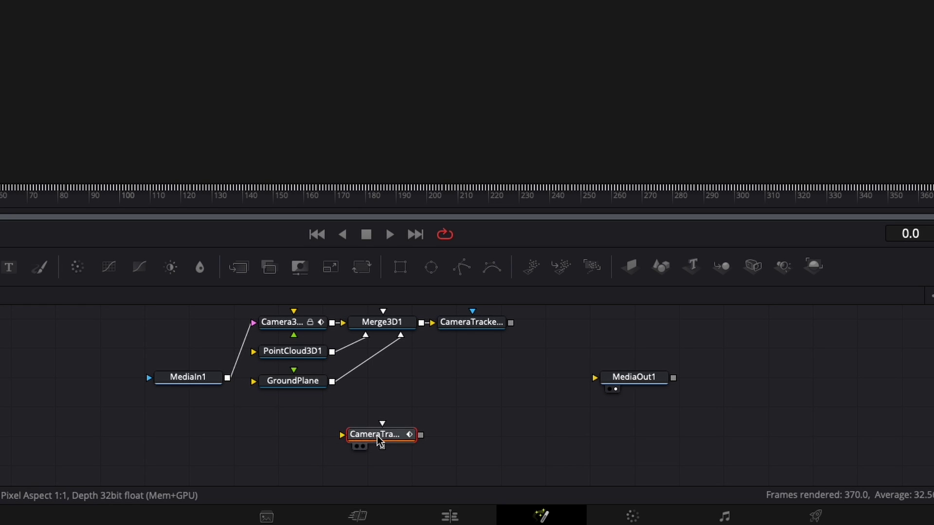
drag(377, 440, 34, 406)
scroll(306, 411, up, 5)
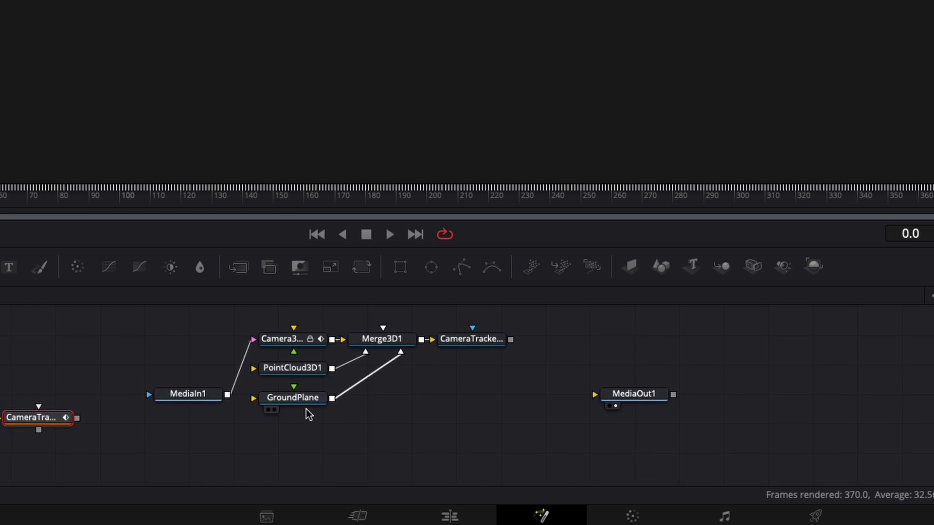
Step: Delete the PointCloud3D1 and GroundPlane nodes and connect the CameraTracker1_Renderer output to MediaOut1
click(300, 444)
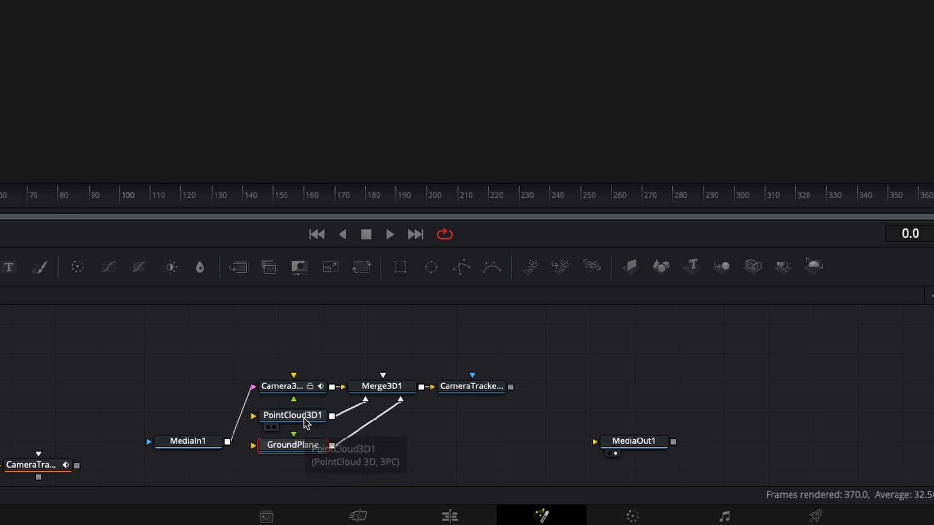
click(305, 419)
click(307, 447)
drag(318, 462, 292, 417)
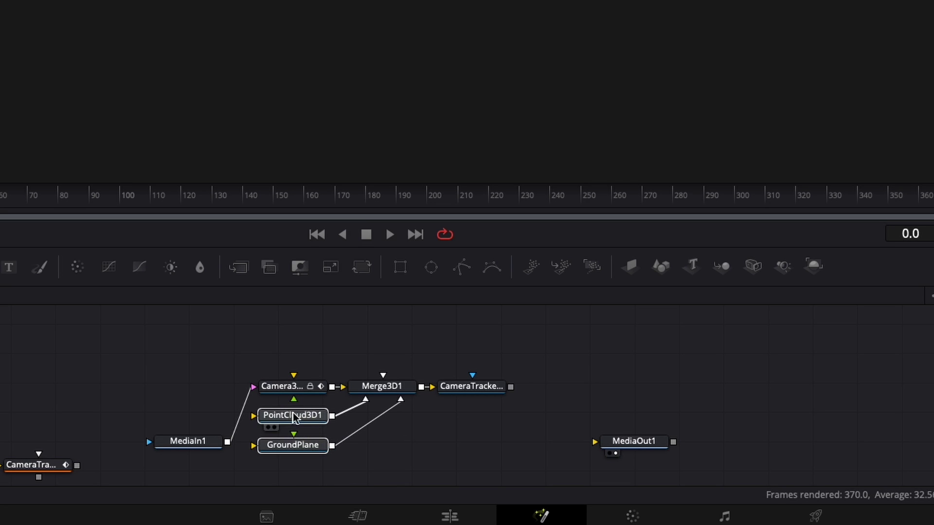
key(Delete)
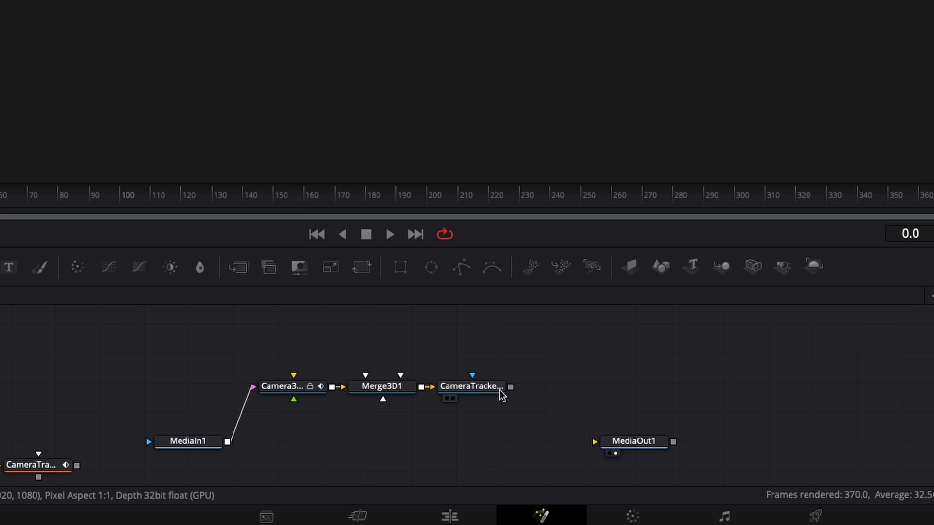
drag(510, 387, 594, 441)
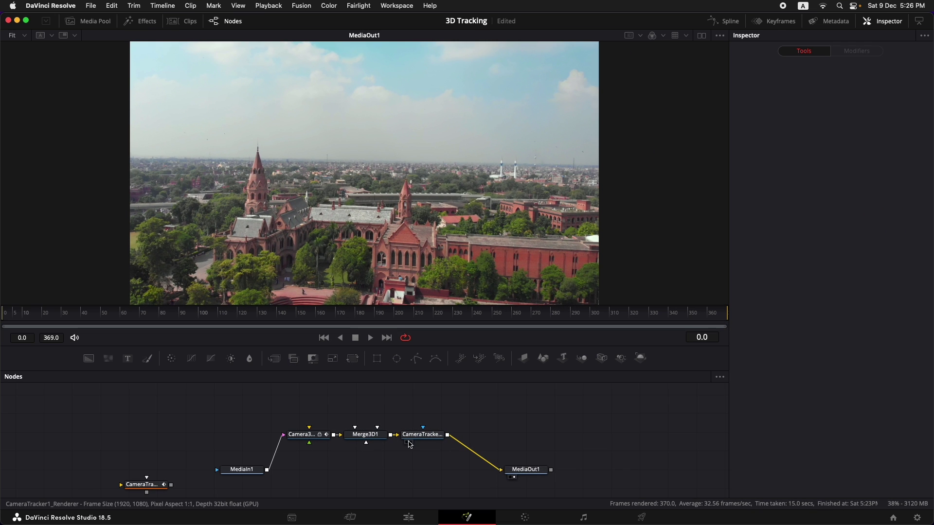
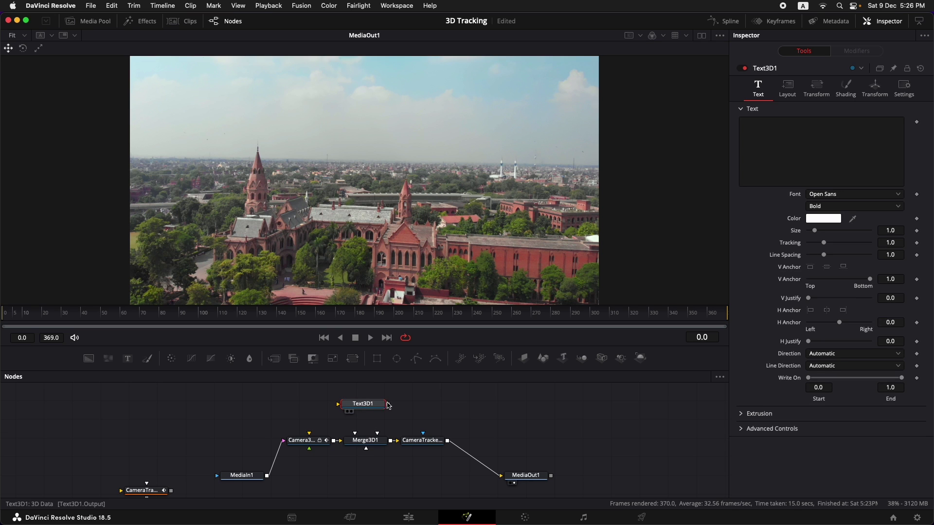
Step: Connect the Text3D1 node to Merge3D1 and give it the text "TRACKER" at size 0.31
drag(388, 404, 355, 434)
click(798, 138)
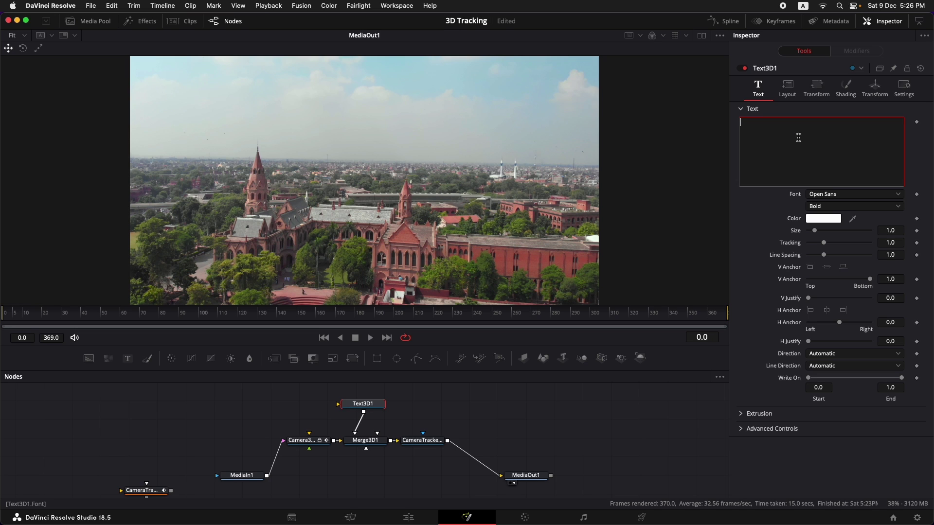
text(TRAC)
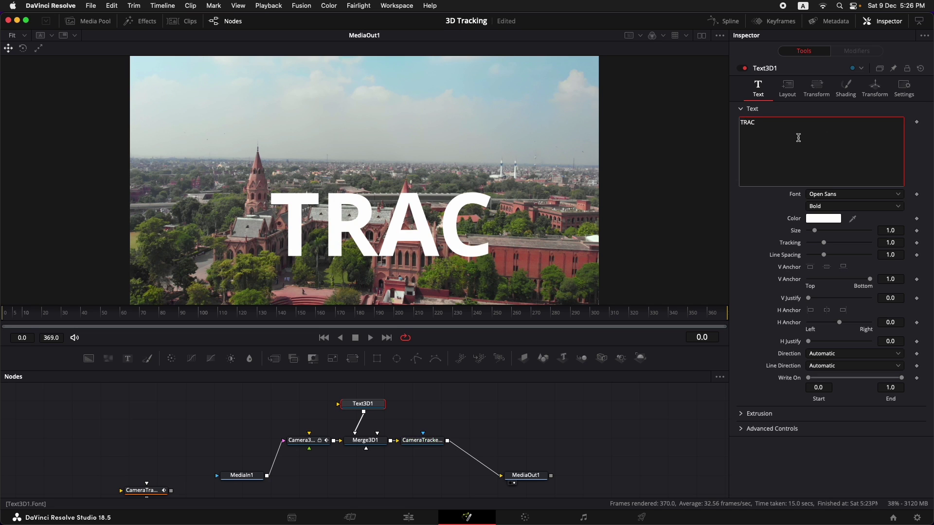
text(KER)
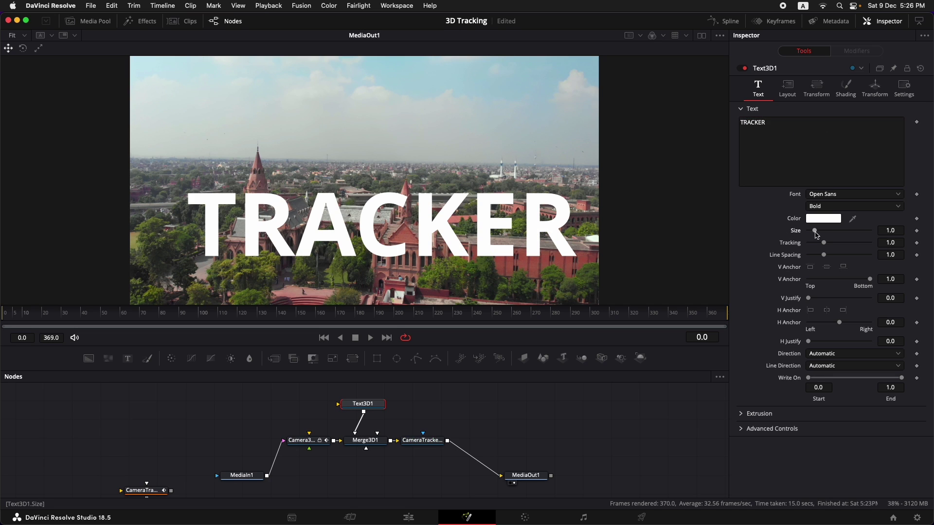
drag(816, 235, 812, 234)
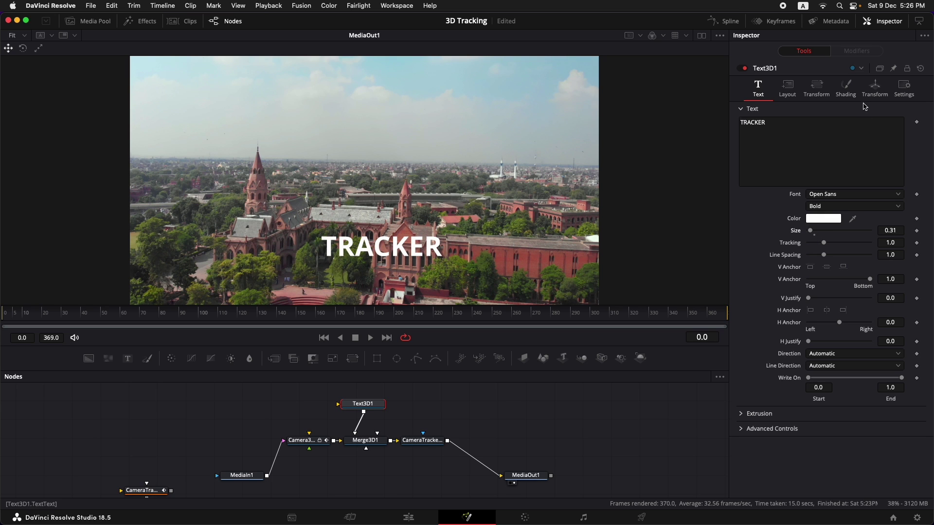
Step: Play back the tracked text over the footage and turn off High Quality for faster playback
click(874, 90)
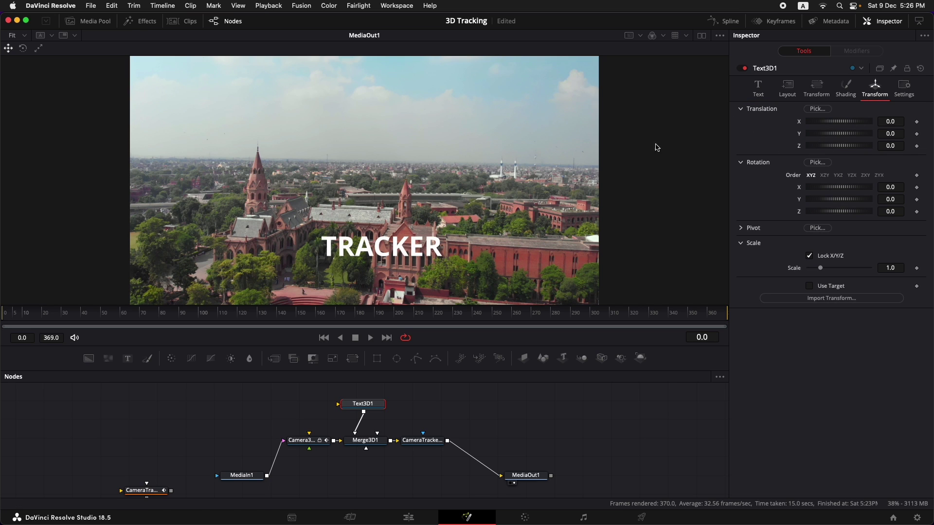
key(space)
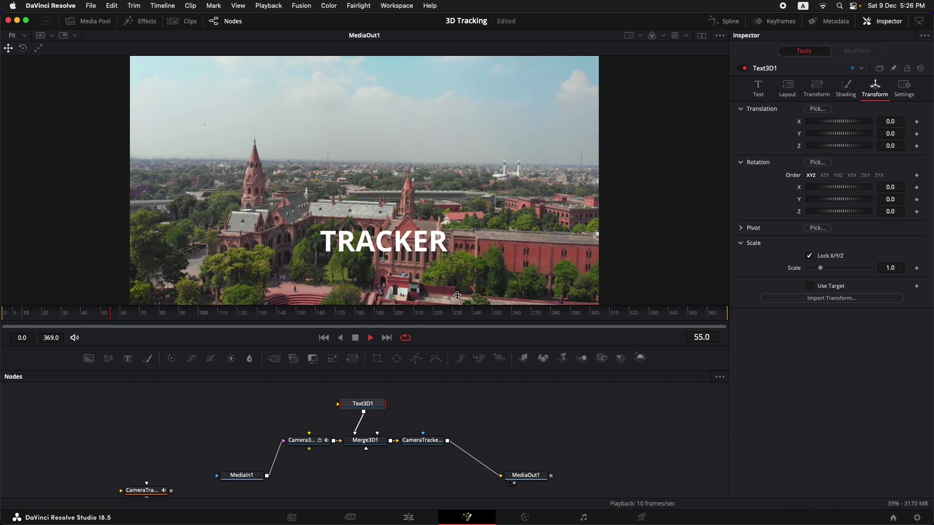
key(space)
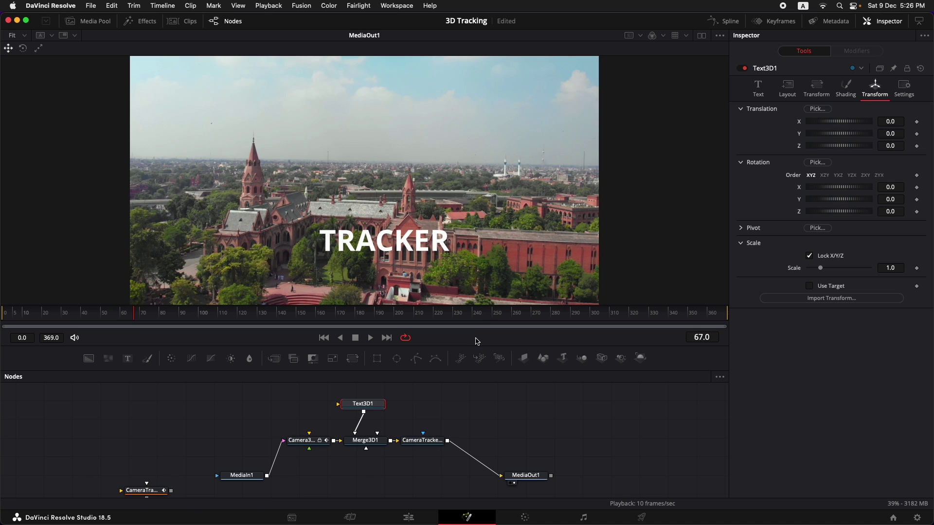
right_click(476, 341)
right_click(457, 340)
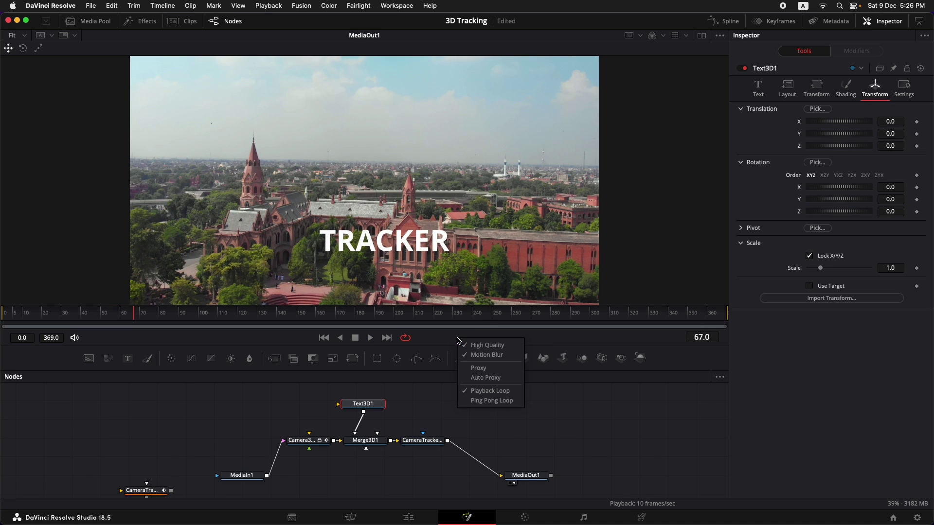
click(478, 345)
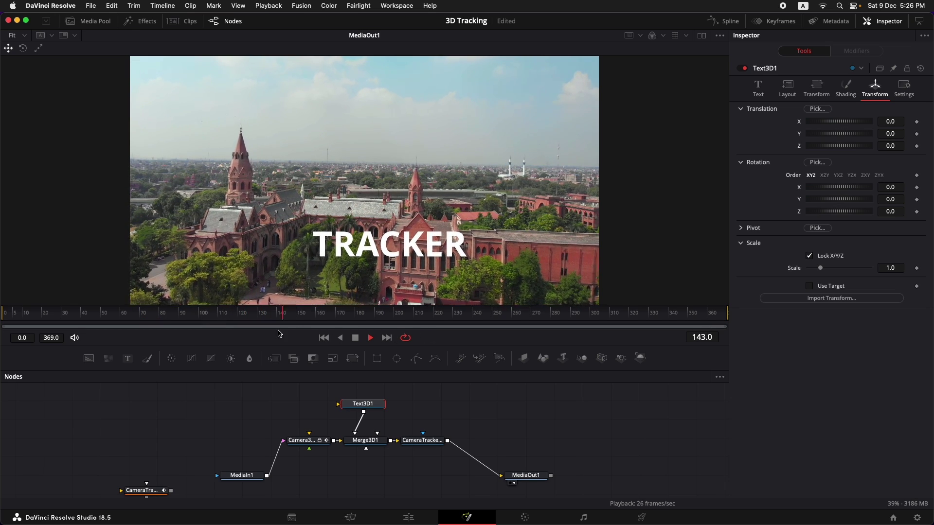
Step: Replay the shot to check how the text follows the camera, and return to frame 0
key(space)
key(space)
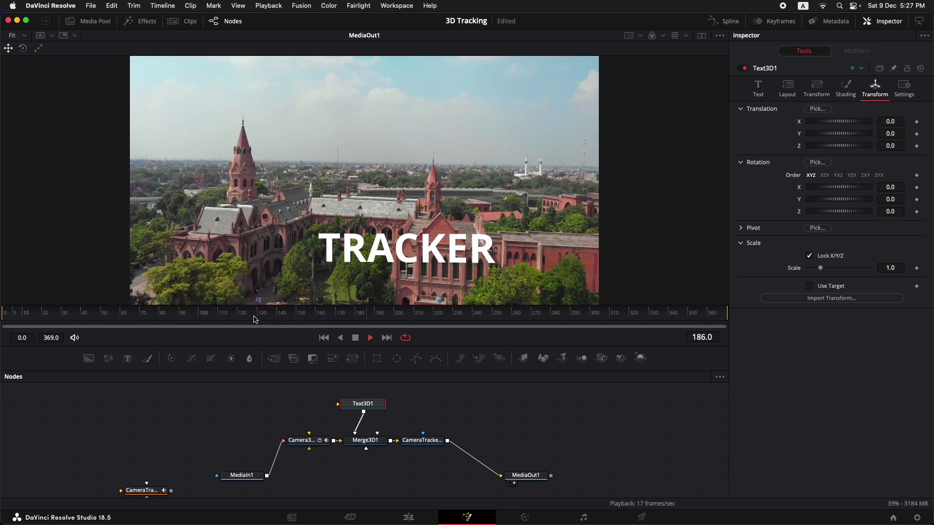
drag(252, 319, 6, 317)
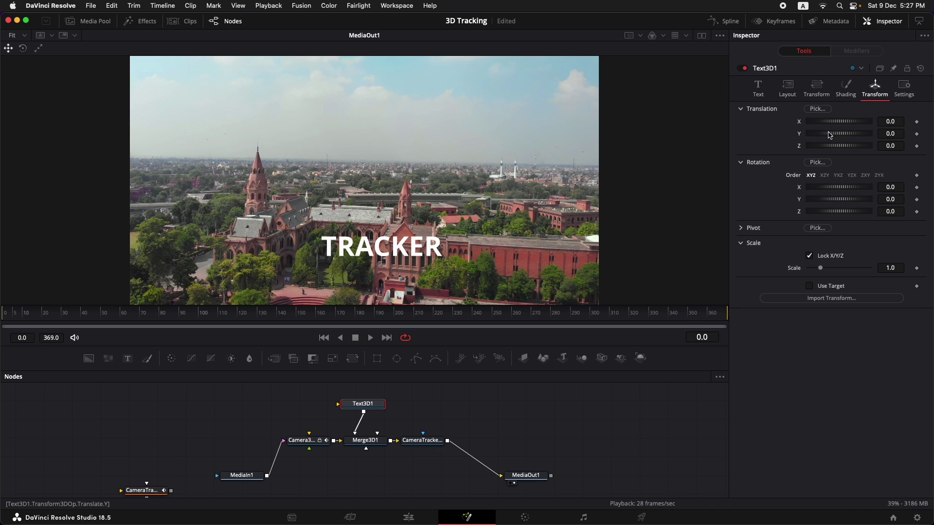
Step: Move the TRACKER text to X -0.261, Y 0.261 and rotate it to X 2.6, Y -12.9, Z -1.4
drag(828, 136, 843, 123)
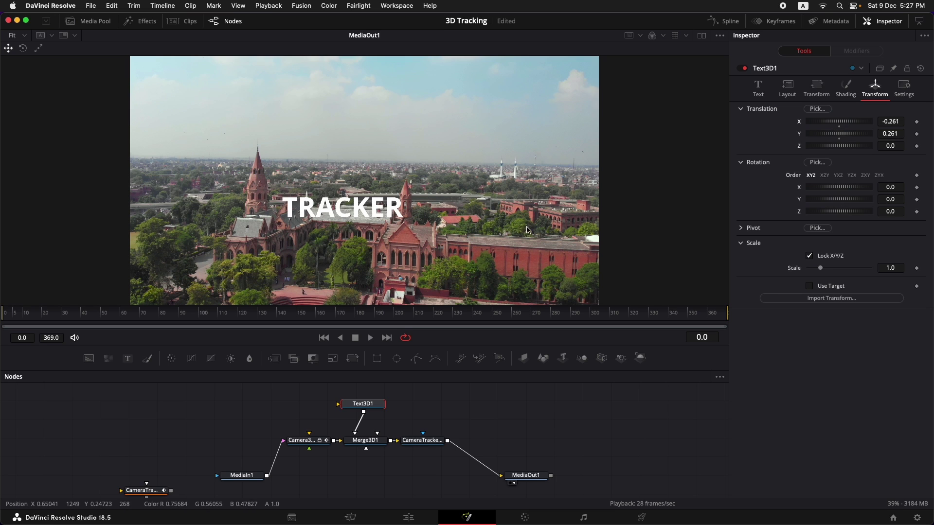
click(885, 187)
text(2.6)
key(Return)
drag(883, 199, 832, 199)
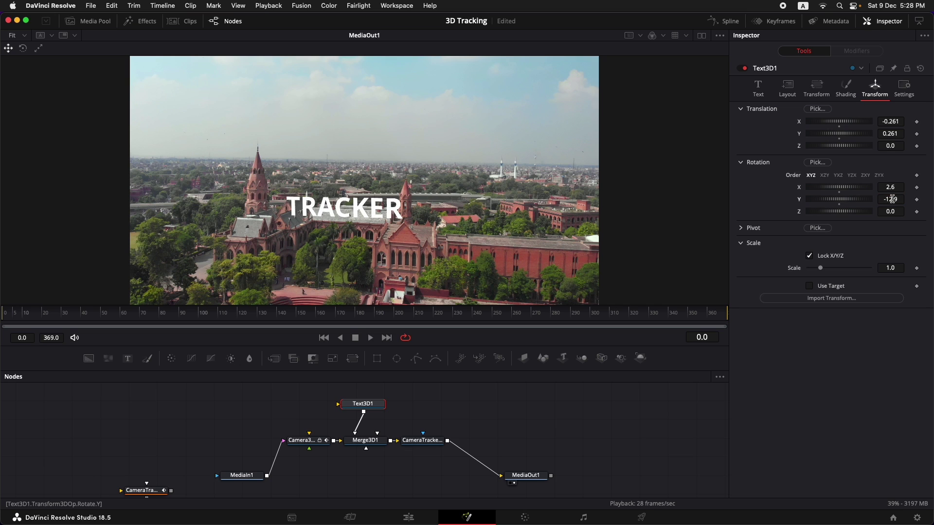
drag(894, 212, 886, 212)
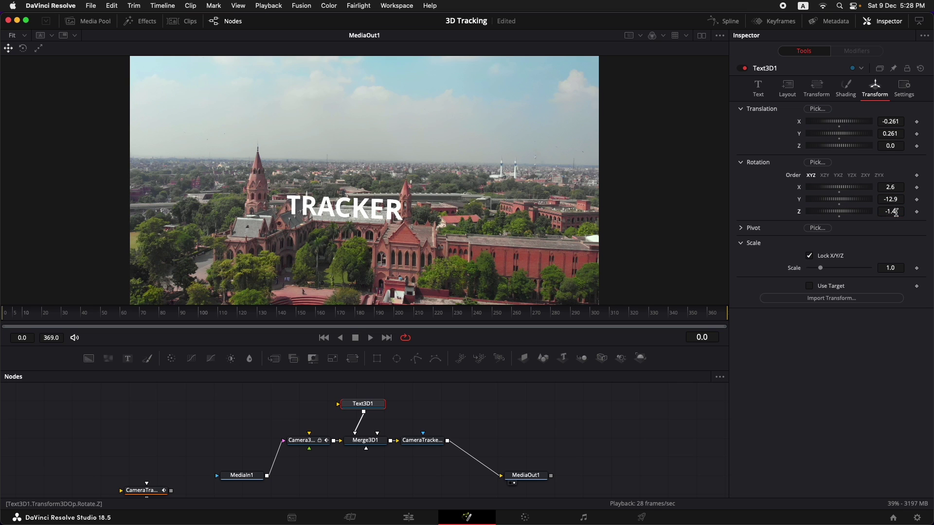
Step: At frame 282, give the TRACKER text an extrusion depth of 0.1543 and set its size to 0.26
click(756, 92)
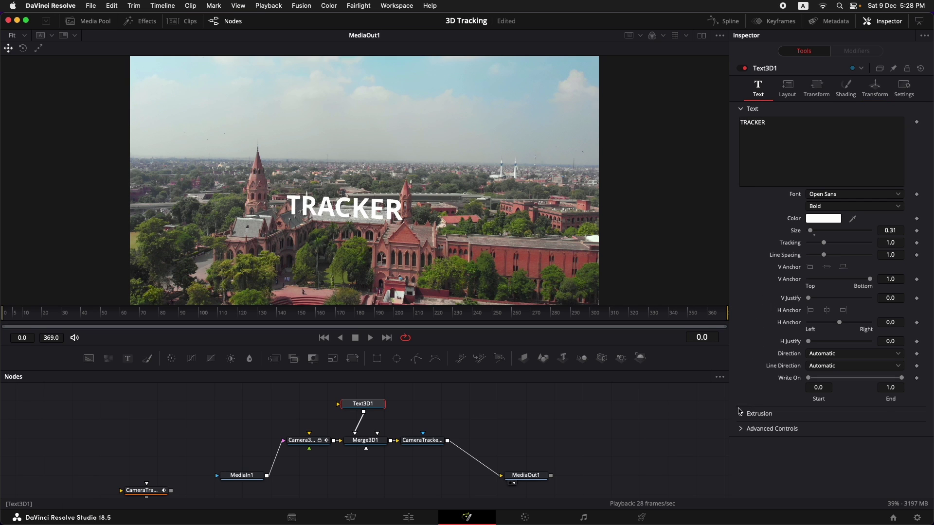
click(441, 317)
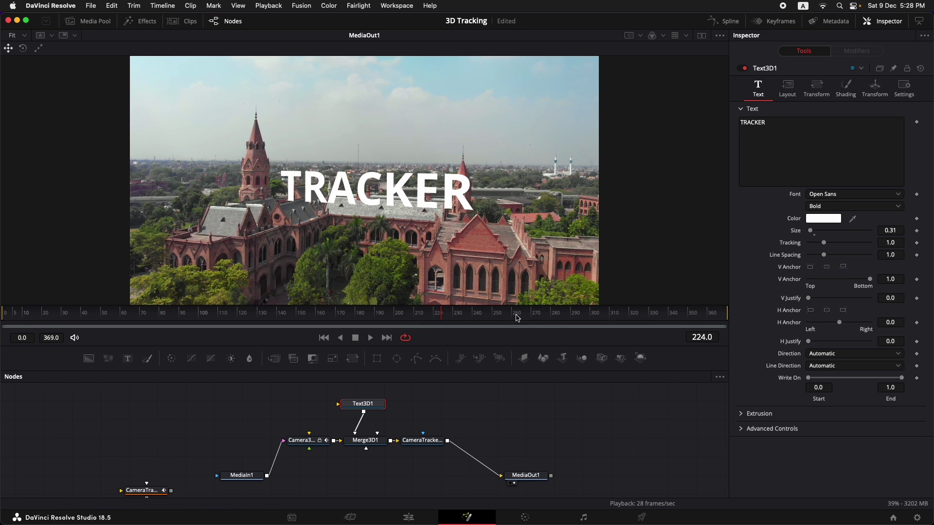
click(556, 317)
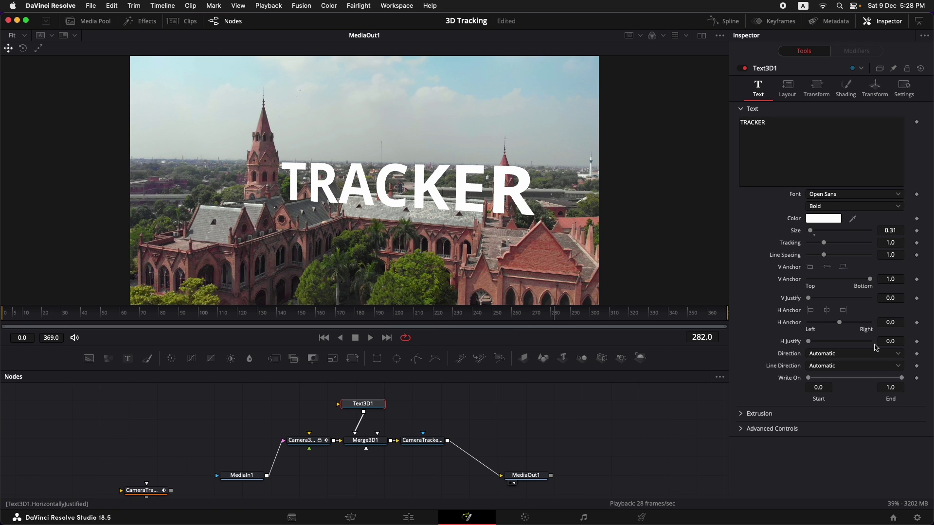
click(749, 412)
scroll(748, 411, down, 1)
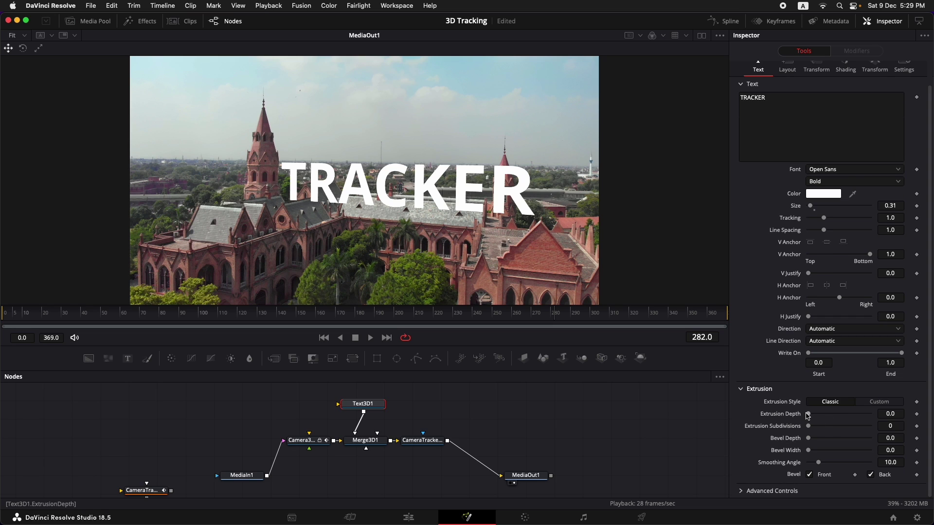
drag(808, 417, 856, 419)
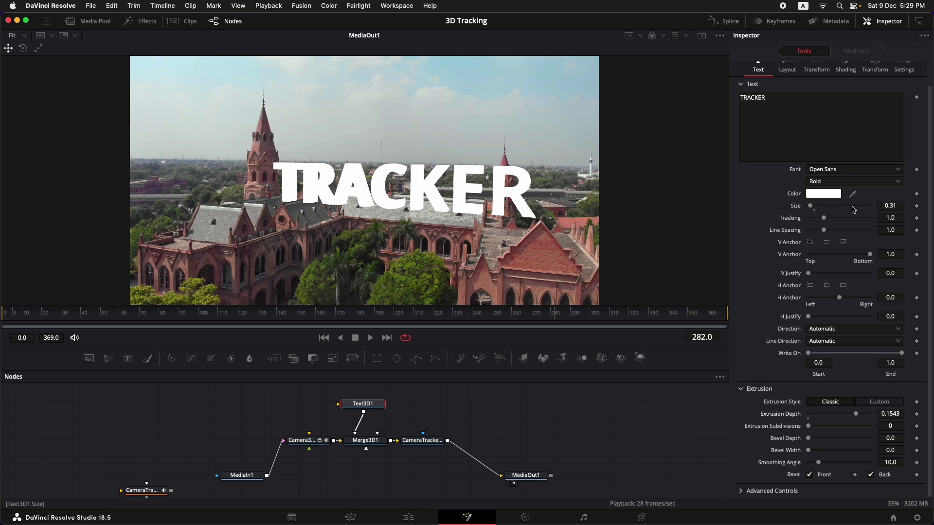
drag(893, 205, 881, 205)
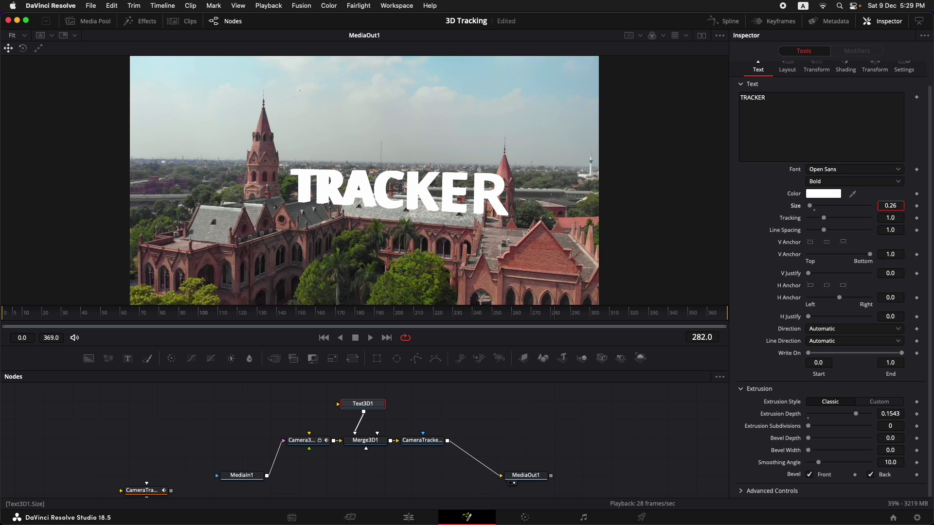
Step: Duplicate the Text3D1 node beside the original and connect the copy to Merge3D1
click(875, 70)
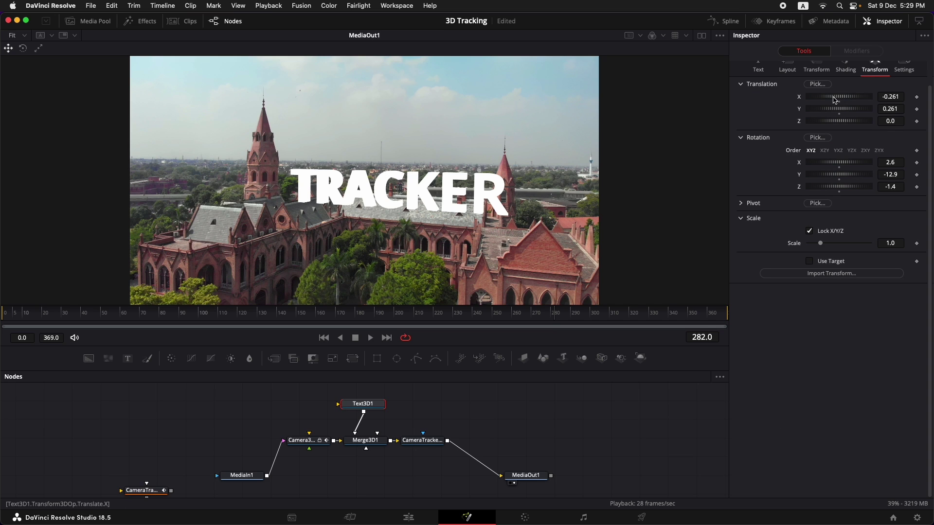
click(758, 70)
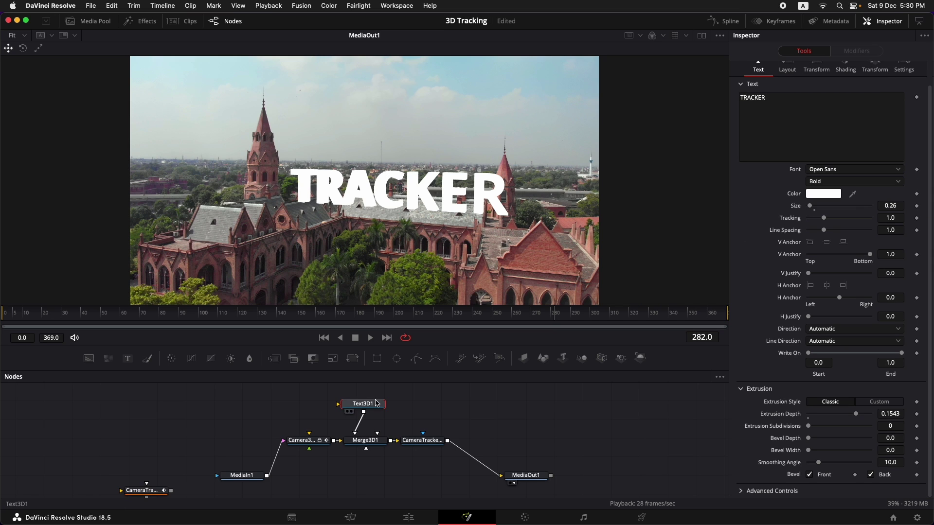
drag(376, 407, 371, 407)
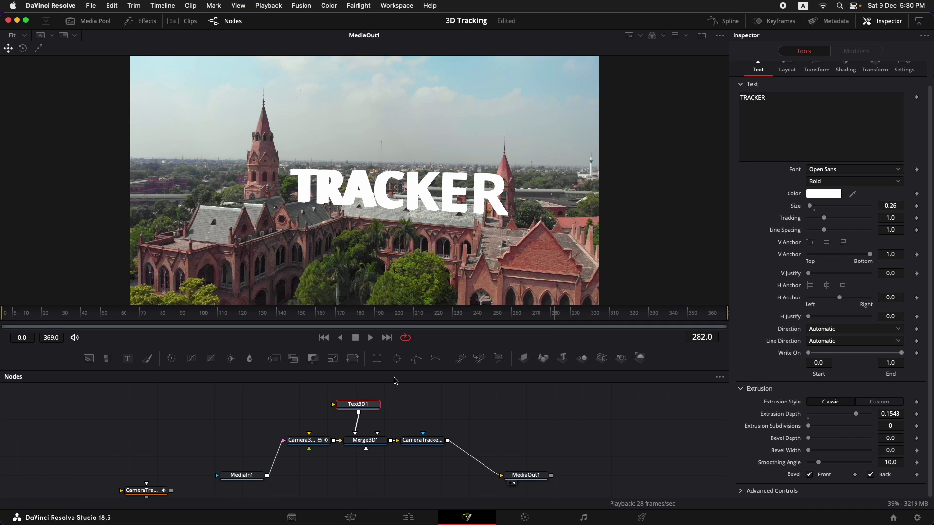
drag(367, 406, 353, 406)
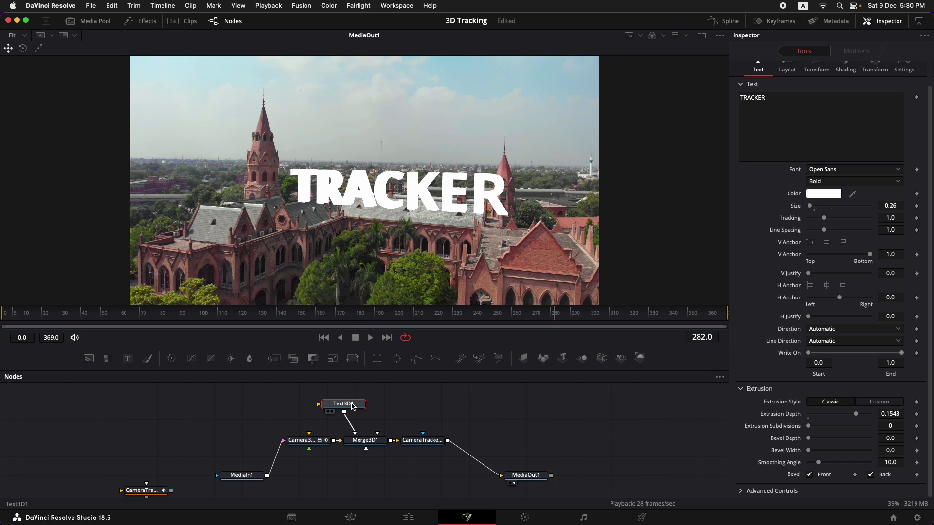
click(394, 406)
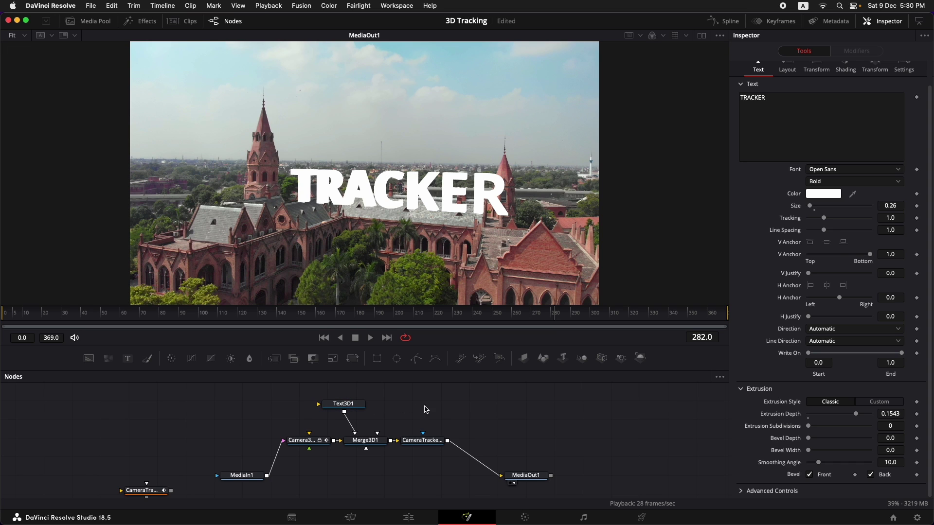
key(cmd+v)
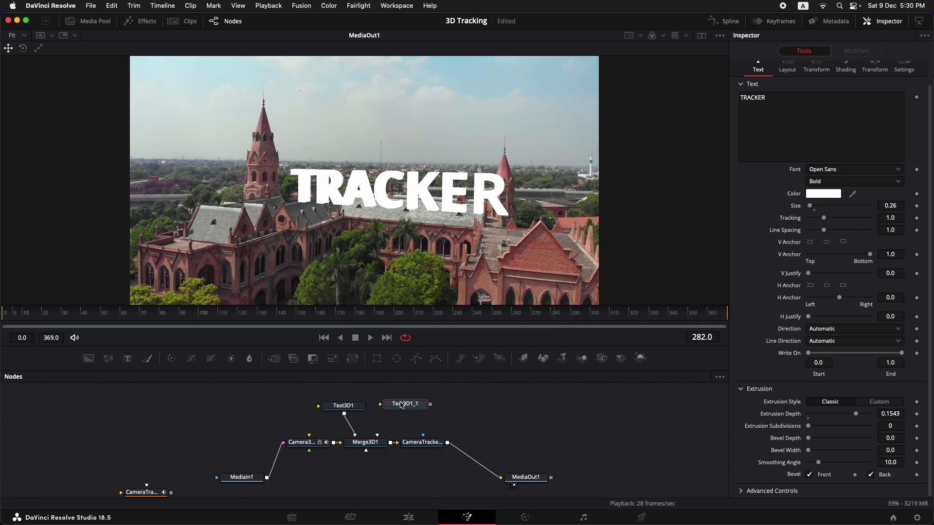
drag(425, 401, 365, 436)
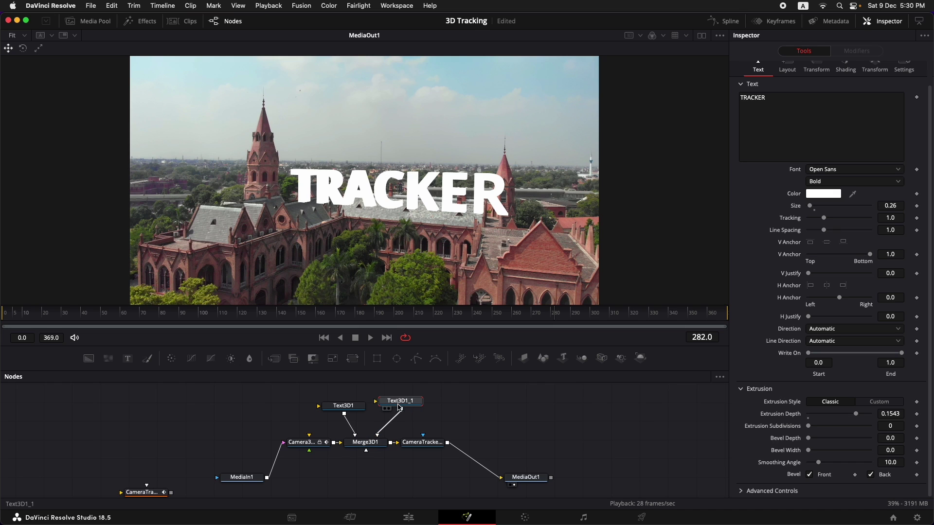
Step: Change the duplicated text to "3D" and raise it to Y 0.435 so it sits above TRACKER
drag(782, 95, 718, 99)
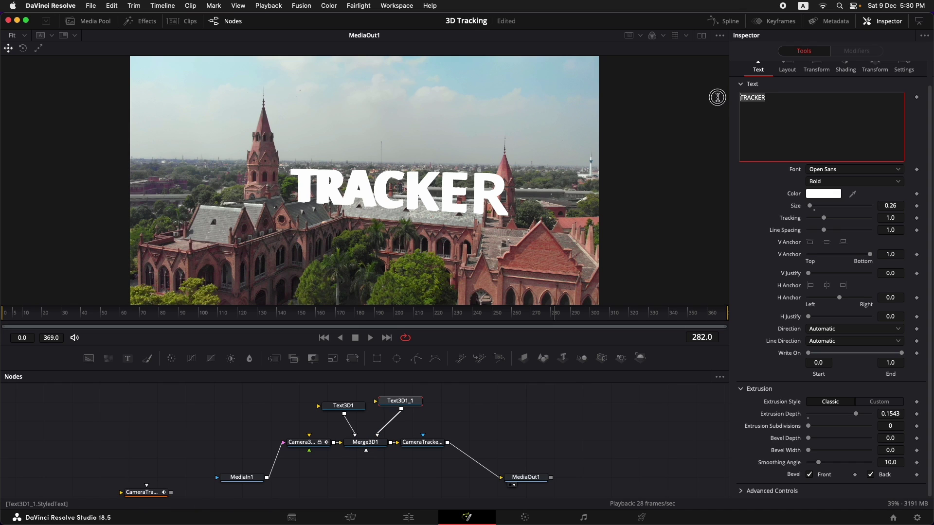
text(3D)
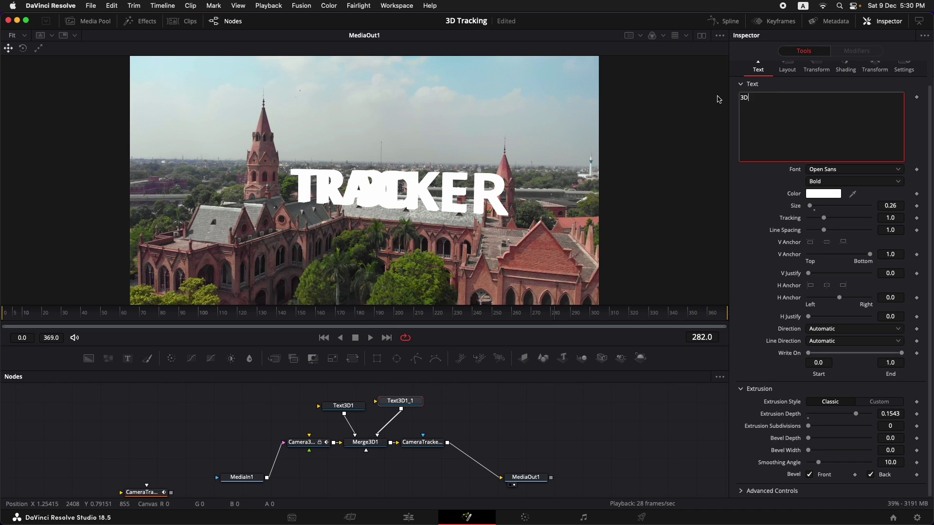
click(874, 67)
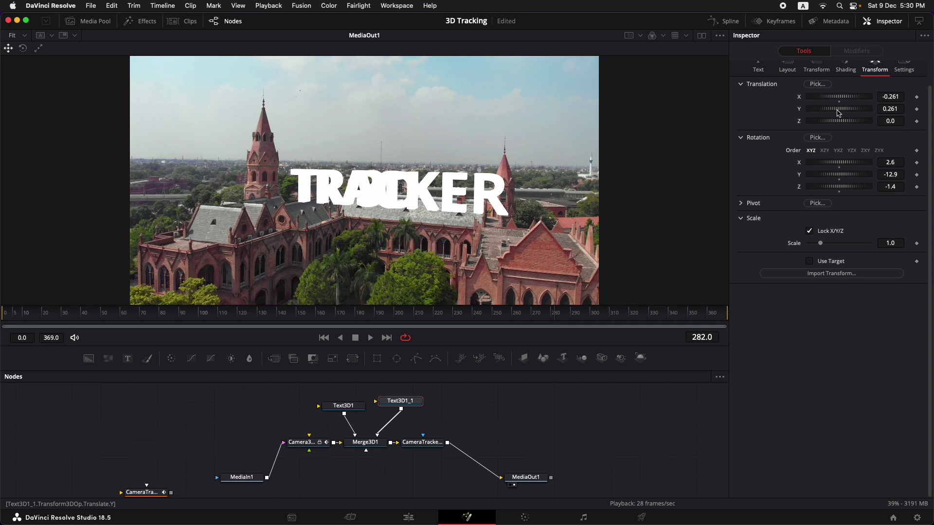
drag(838, 113, 838, 112)
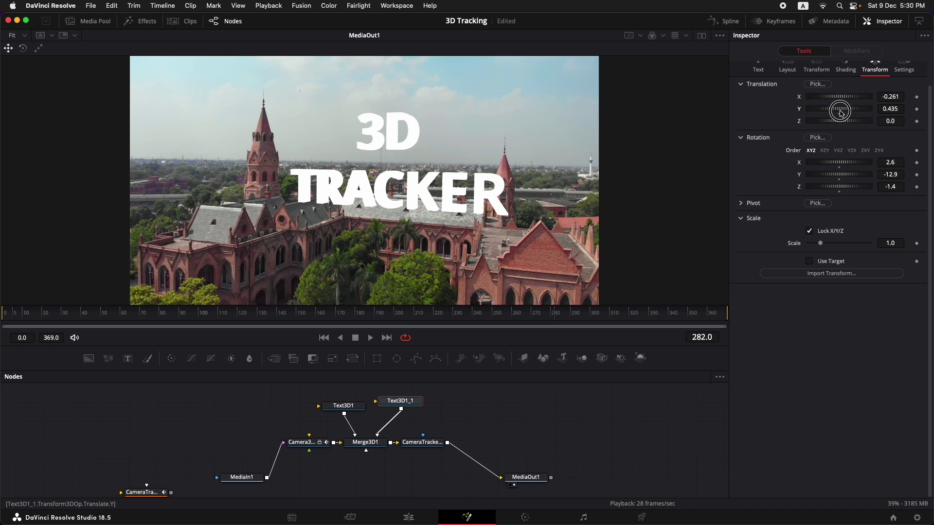
Step: Enlarge the 3D text to size 0.55 and set its Y translation to 0.406
click(757, 68)
drag(806, 209, 813, 208)
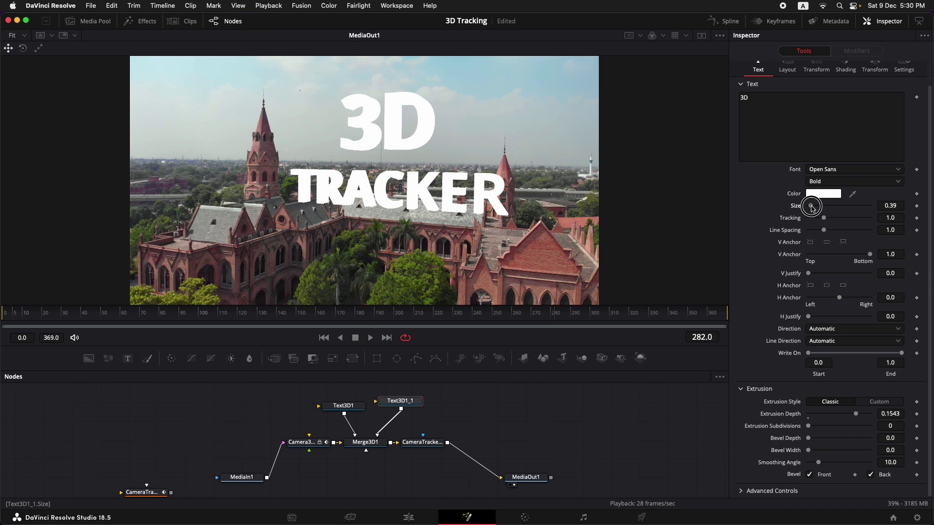
click(870, 67)
drag(842, 114, 844, 111)
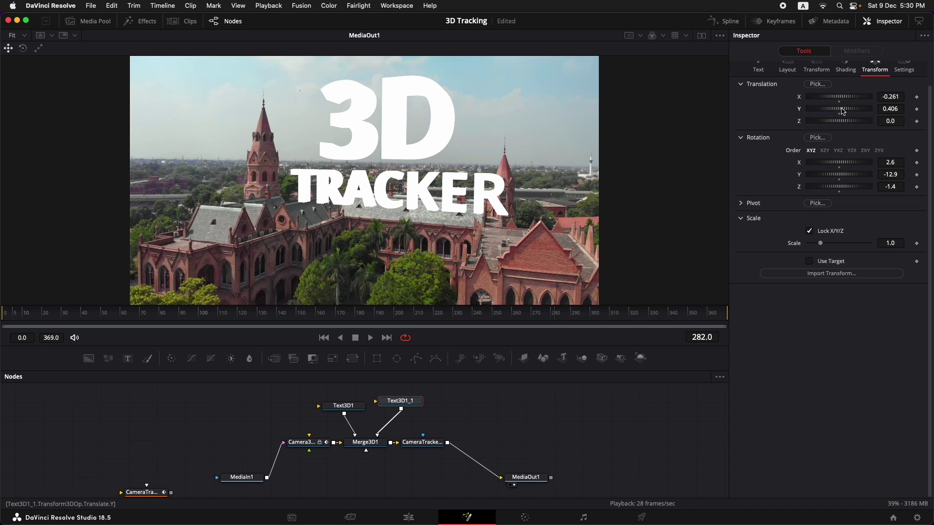
Step: Color the 3D text turquoise and save the project
click(757, 68)
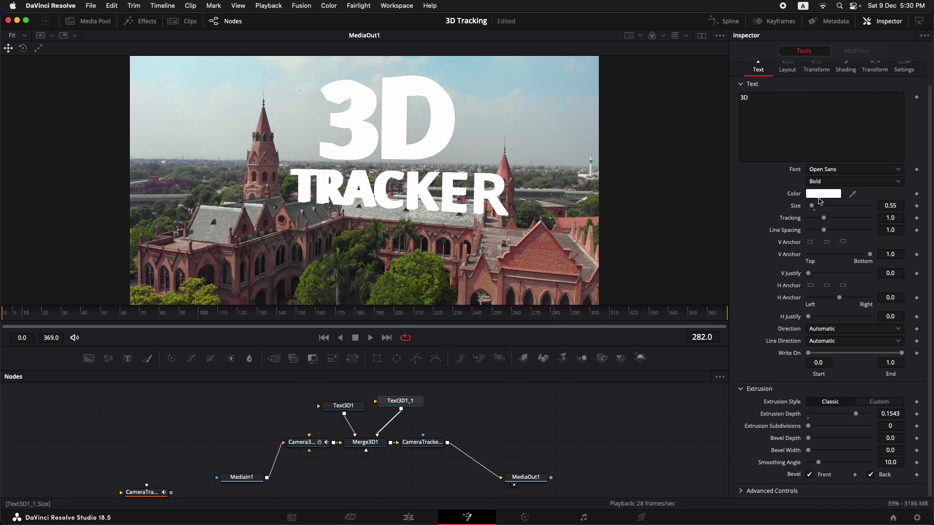
click(821, 194)
drag(586, 278, 544, 273)
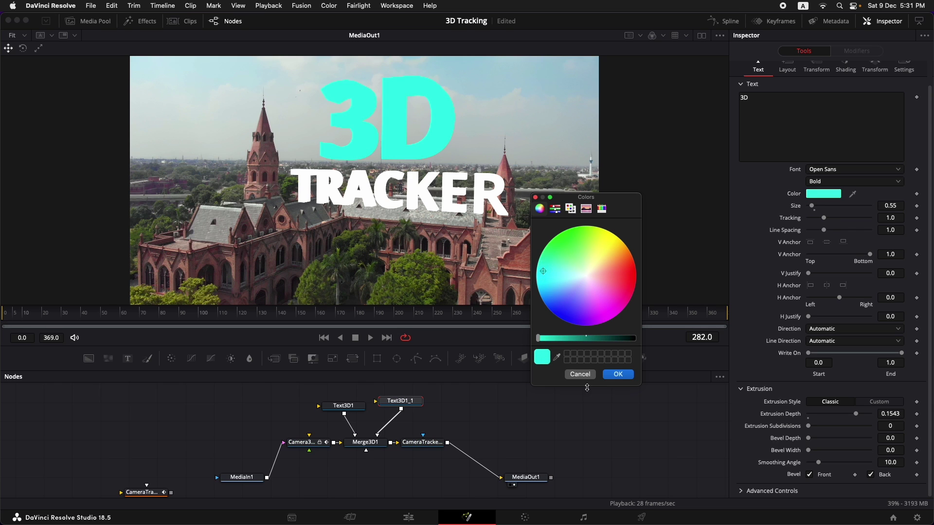
click(618, 375)
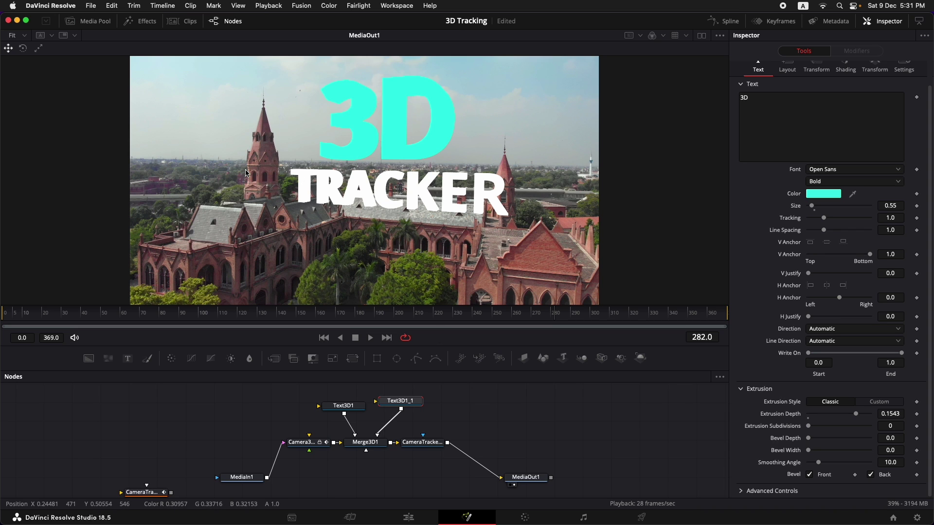
key(super+s)
Step: Add an Ambient Light node to the composition and connect it to Merge3D1
click(499, 404)
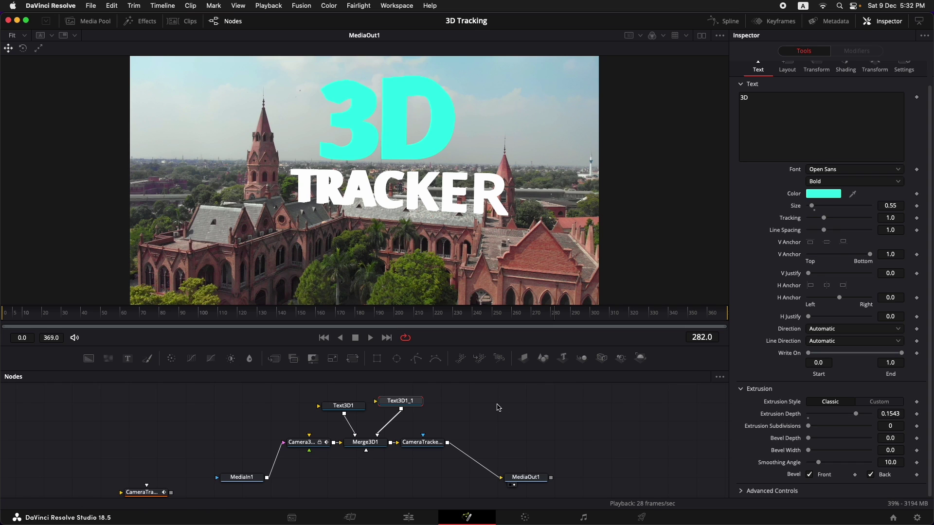
click(481, 407)
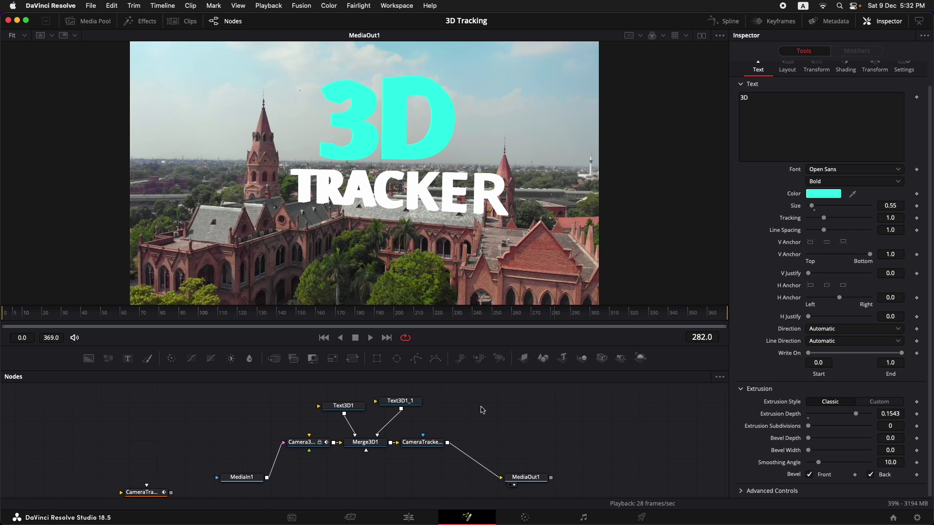
key(shift+space)
text(ambien)
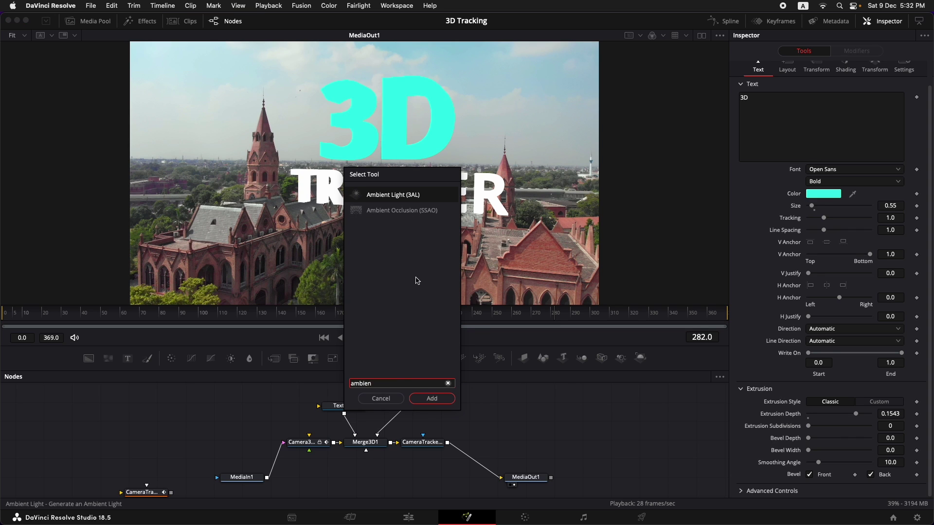
click(431, 398)
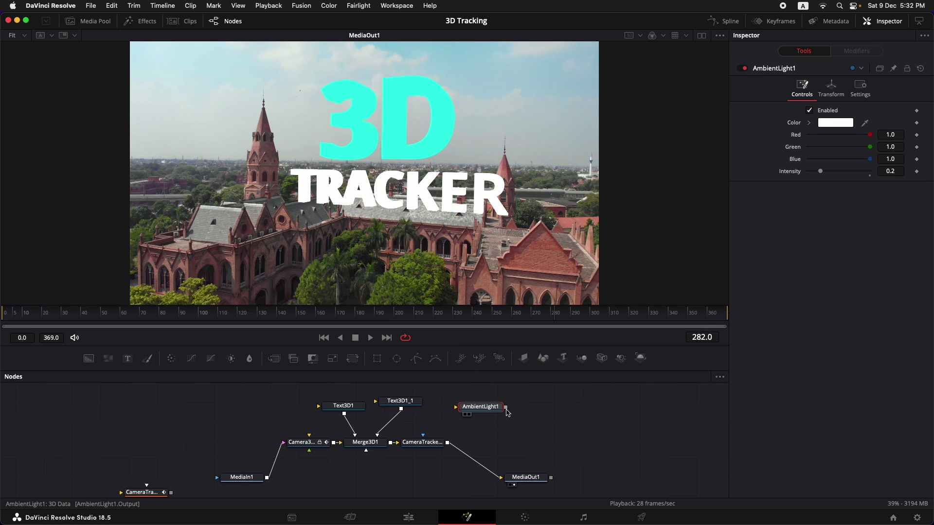
drag(506, 408, 364, 441)
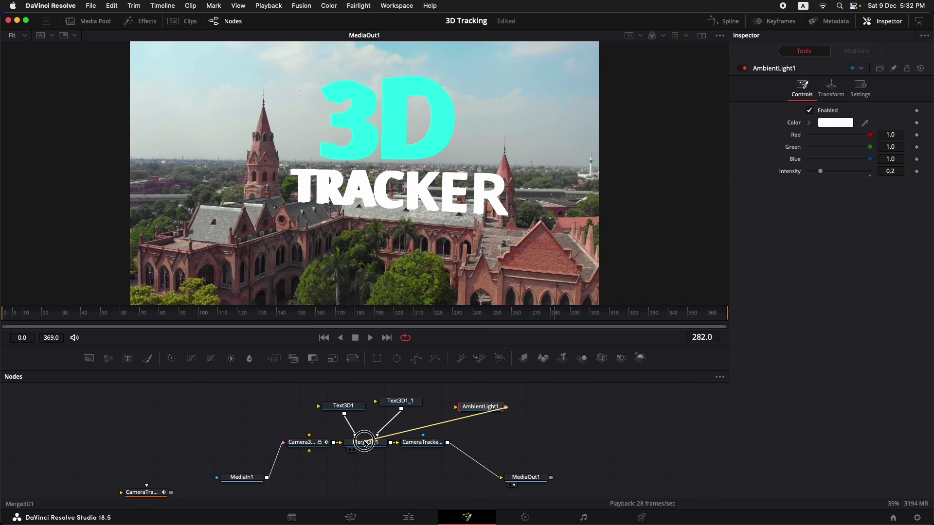
drag(480, 407, 473, 407)
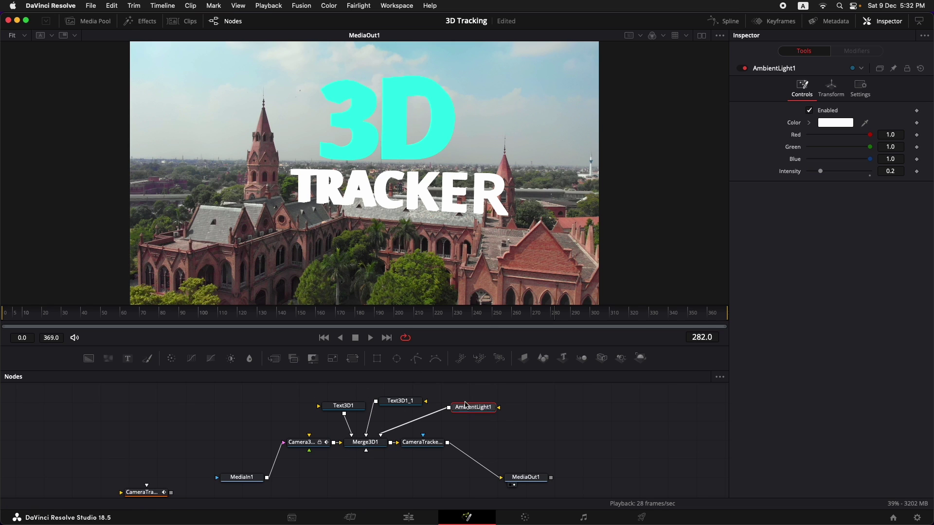
Step: Enable lighting in the CameraTracker1 renderer and set the ambient light's intensity to 0.622
click(426, 444)
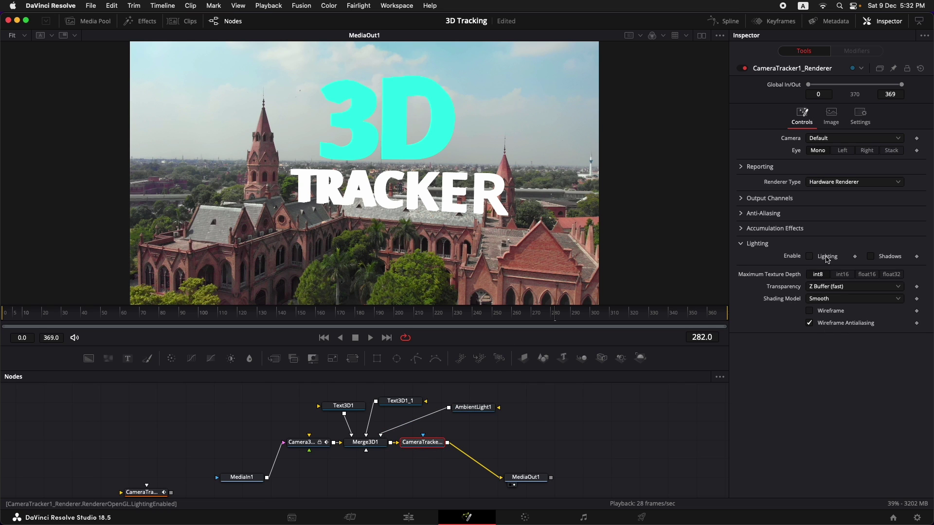
click(809, 256)
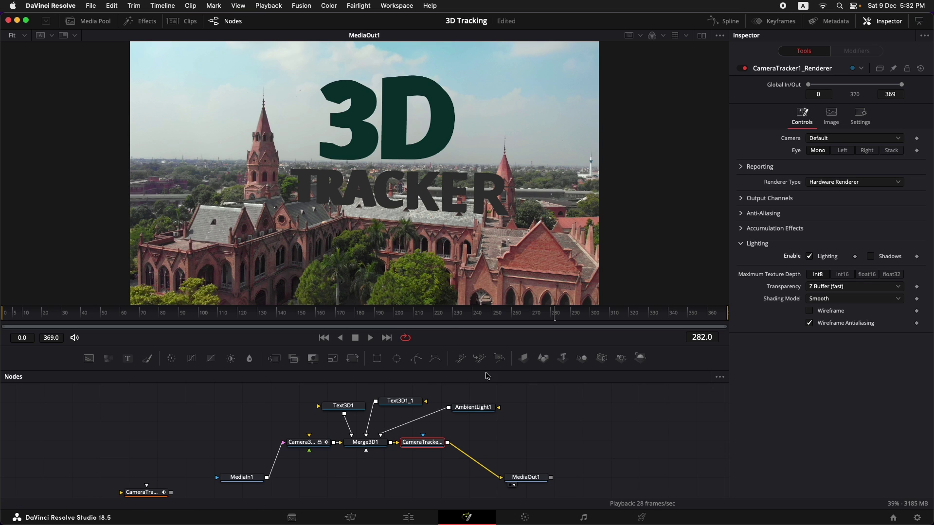
click(470, 411)
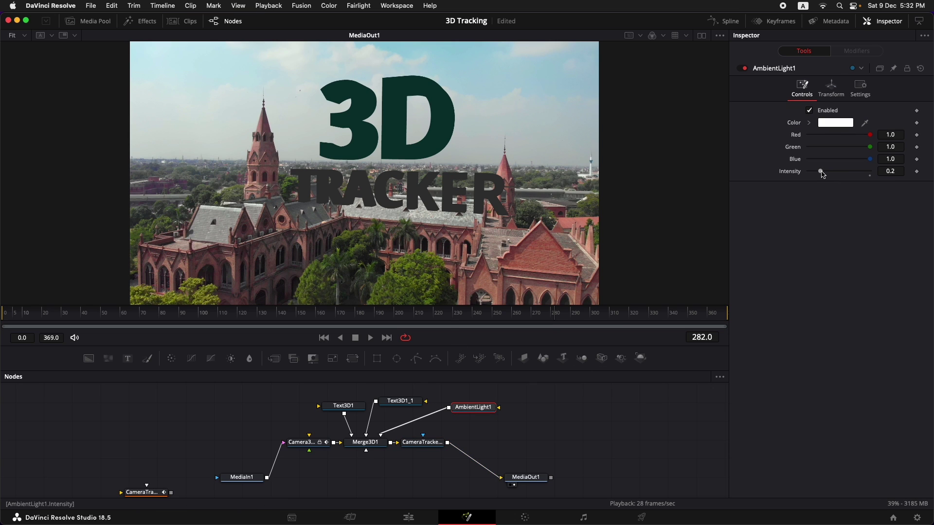
drag(822, 174, 849, 176)
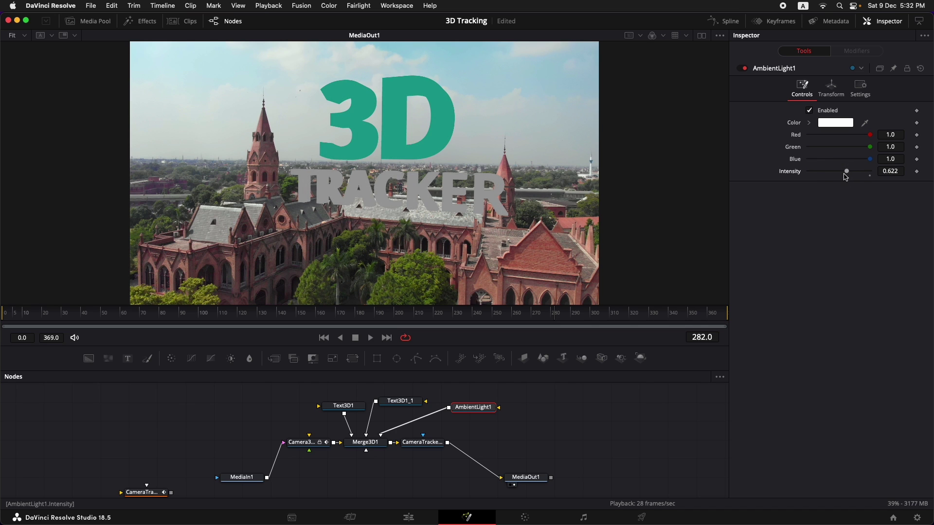
Step: Add a Spot Light node and connect it to Merge3D1
click(537, 408)
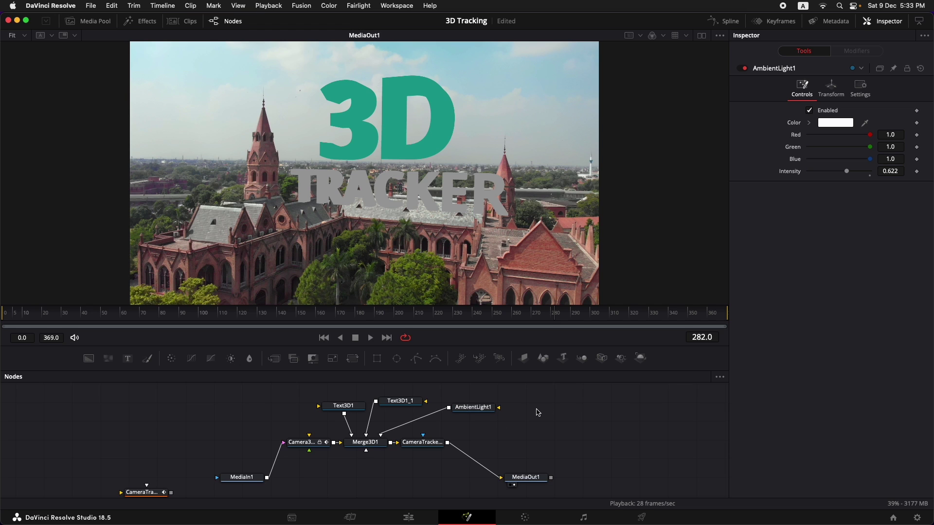
key(shift+space)
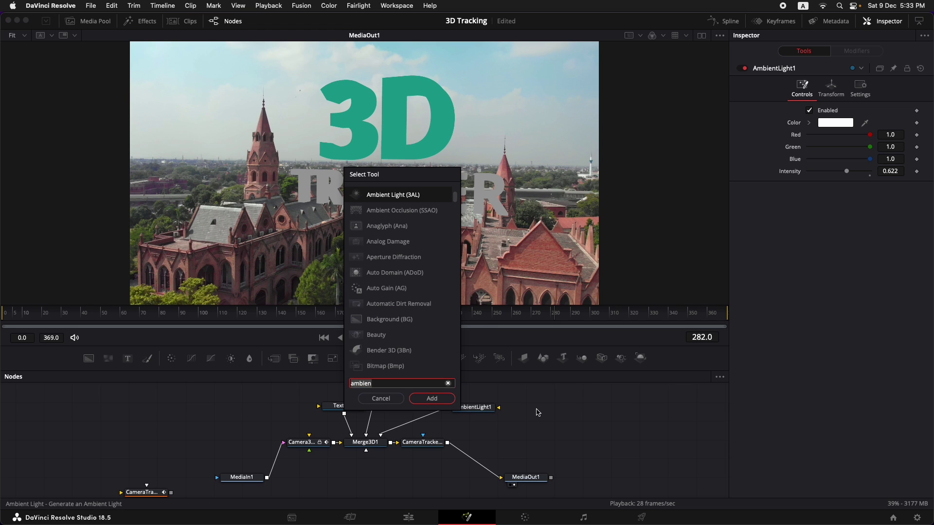
text(spo)
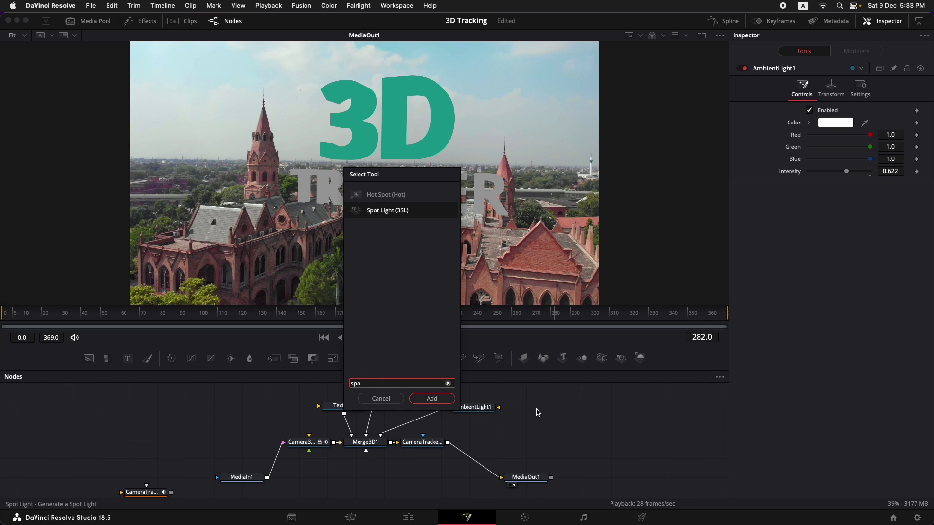
click(450, 400)
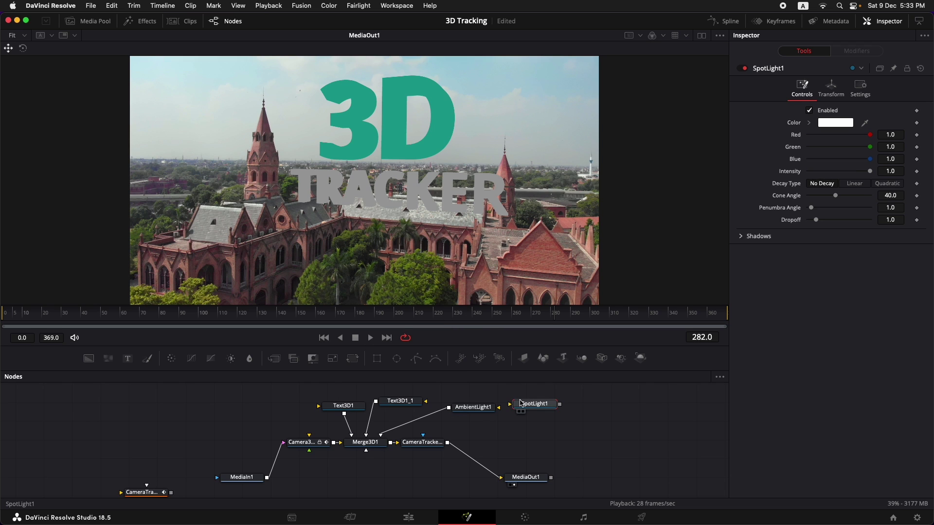
drag(560, 404, 365, 442)
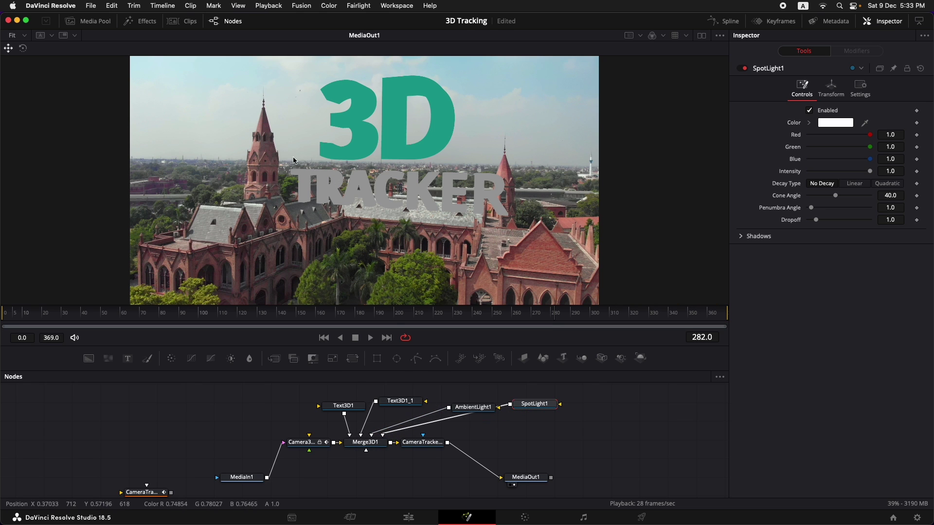
Step: Switch to dual viewers and show the Merge3D1 scene in perspective alongside the MediaOut1 image
click(701, 37)
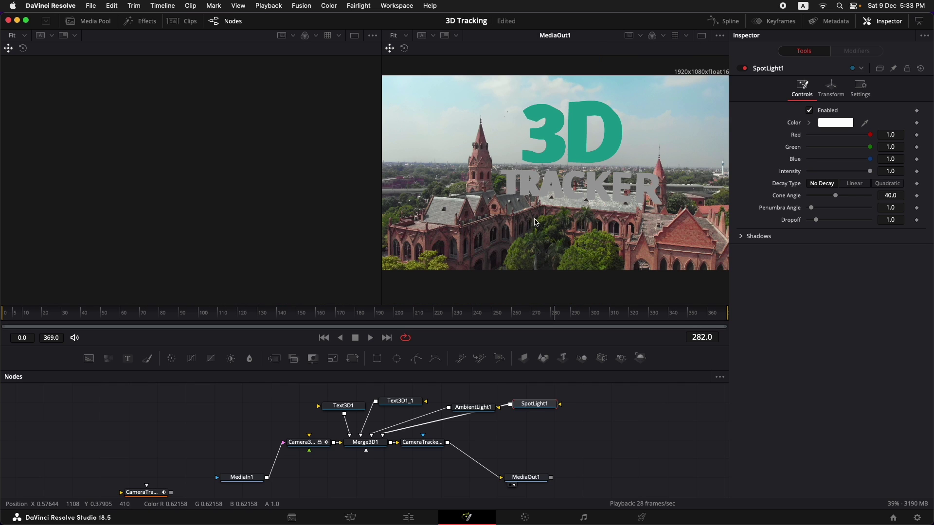
click(365, 443)
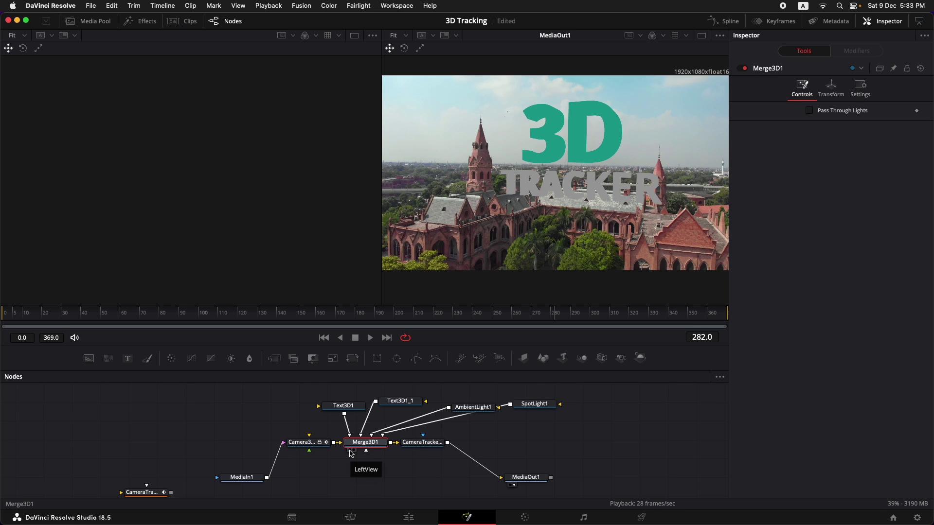
click(350, 451)
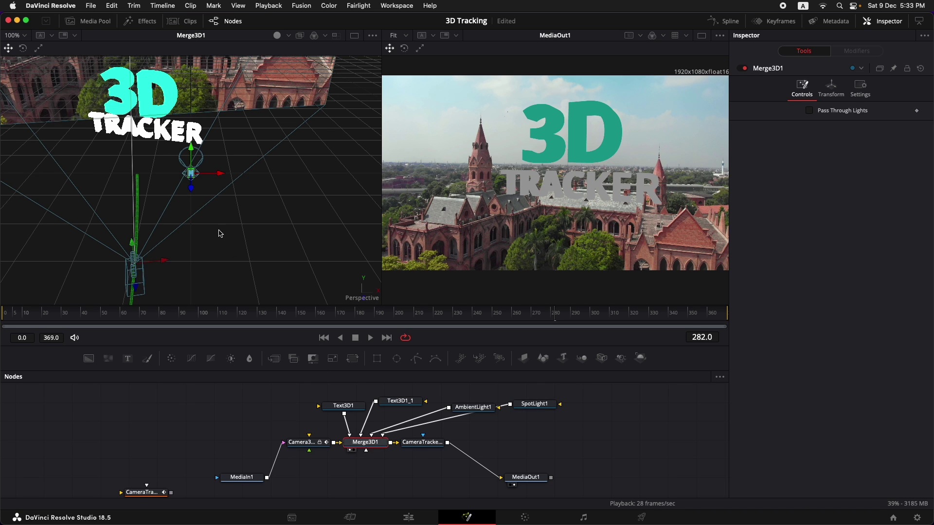
scroll(205, 223, down, 2)
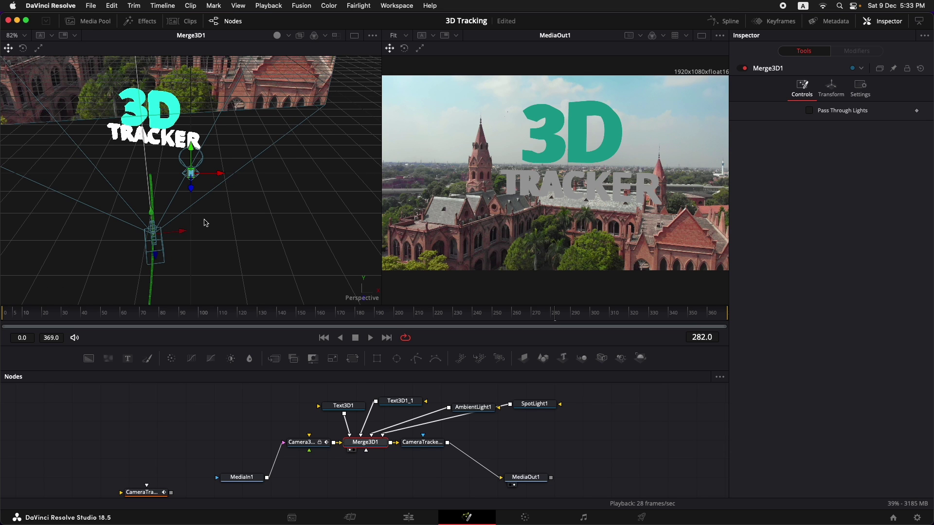
Step: Set the spot light's Z translation to 2.46 and shift its target back to about -0.404 in Z
scroll(206, 222, down, 5)
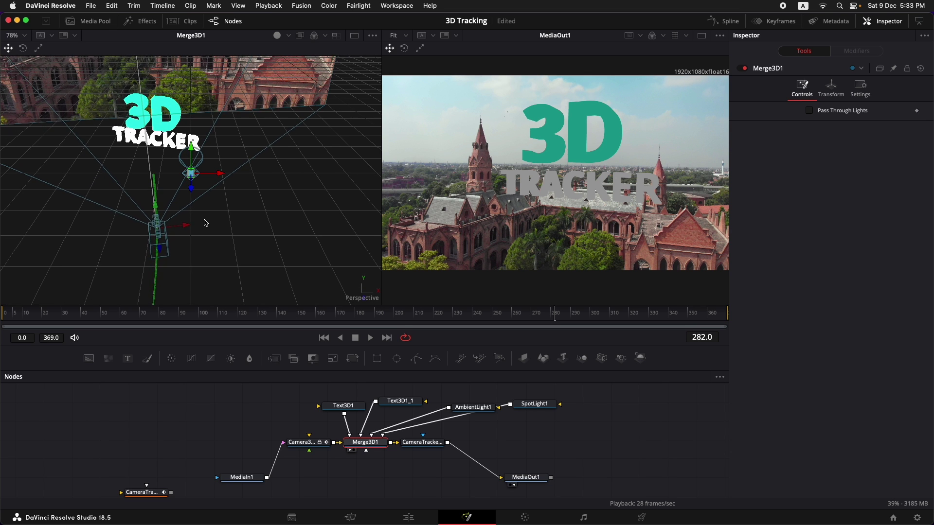
scroll(205, 222, down, 2)
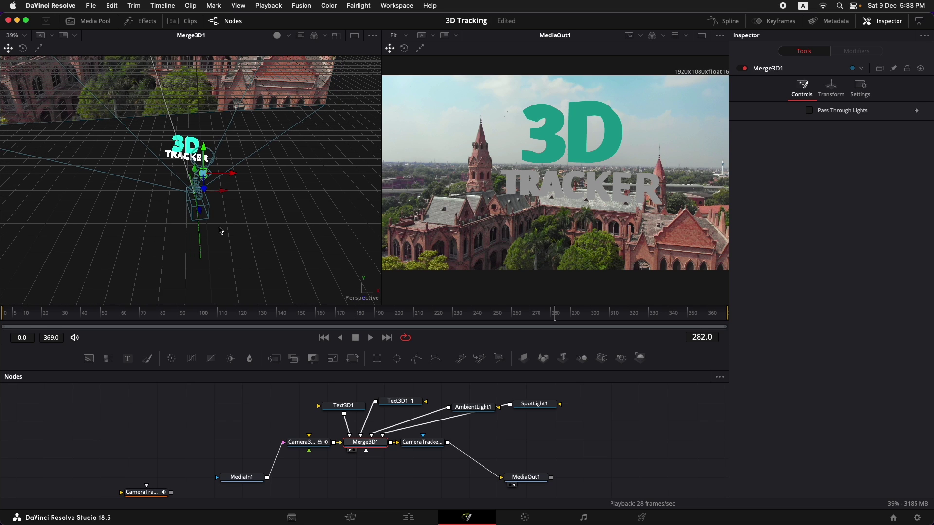
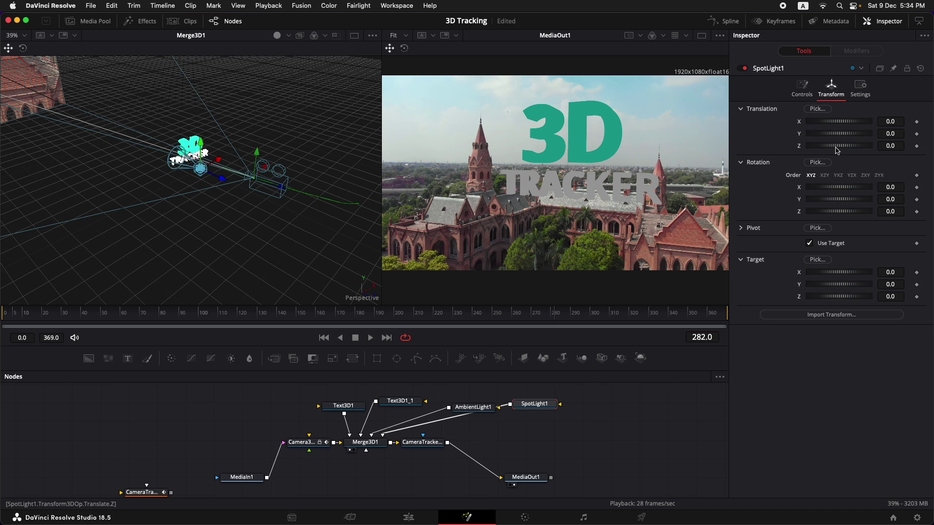
drag(837, 151, 844, 150)
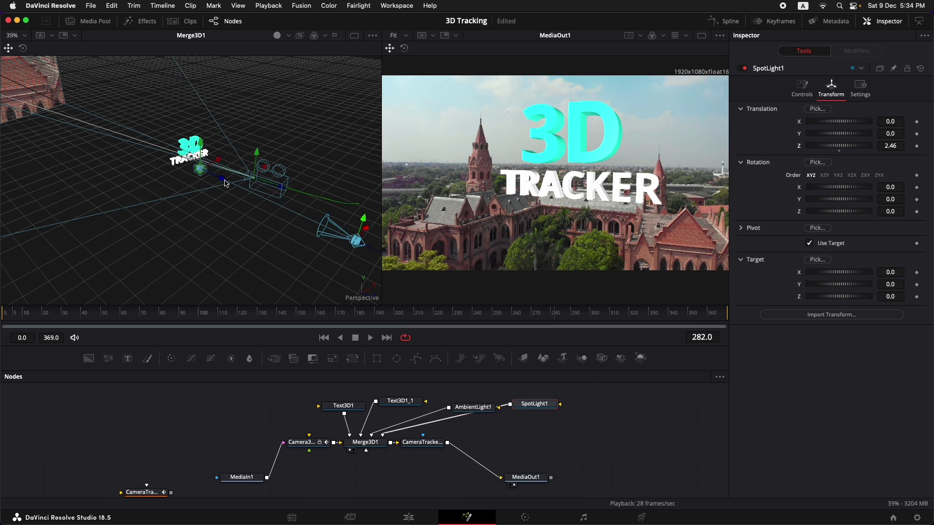
drag(223, 181, 207, 173)
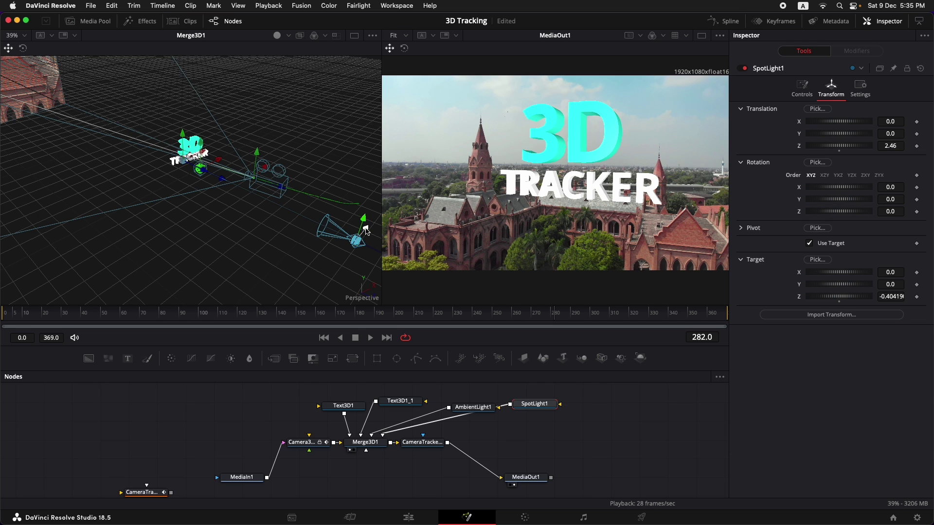
Step: Reposition the spot light beside the text, at about X -3.29 and Z 0.125, keeping it aimed at its target
drag(366, 229, 233, 290)
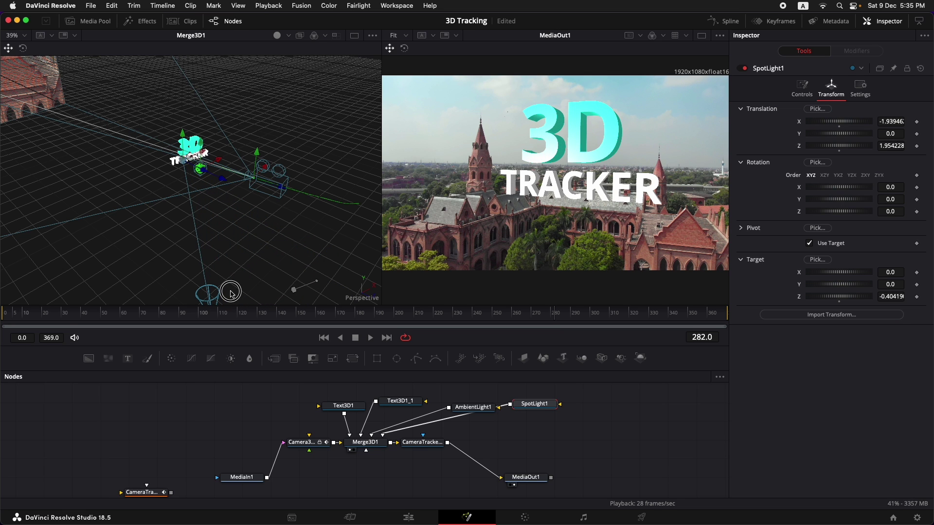
scroll(242, 271, down, 5)
drag(242, 251, 12, 230)
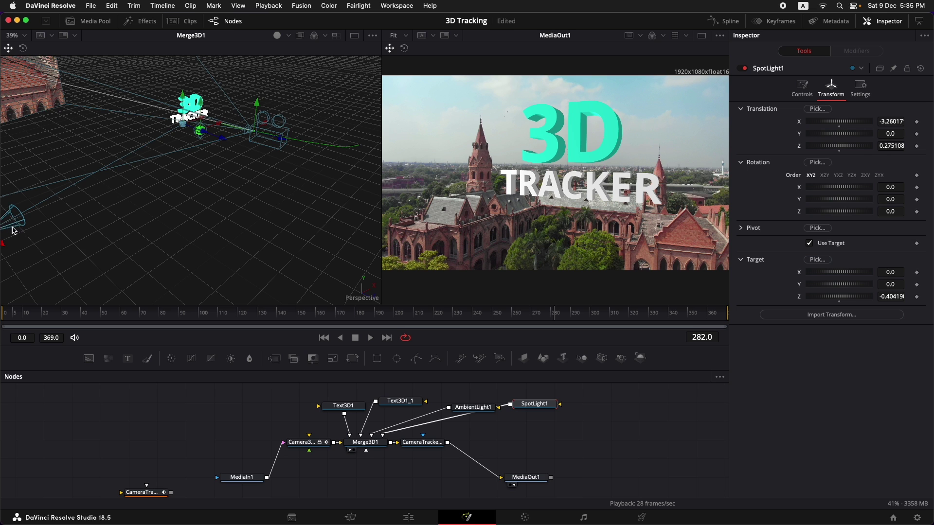
scroll(91, 243, left, 10)
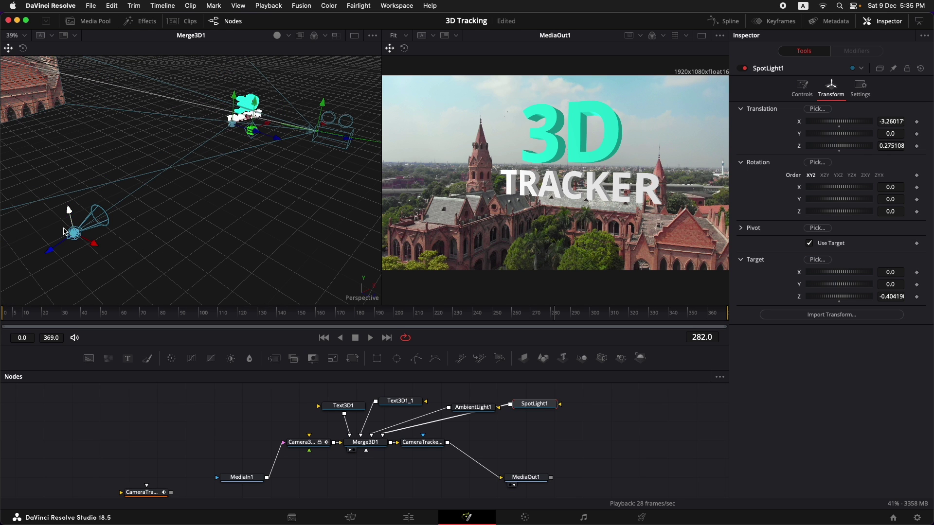
drag(95, 245, 82, 244)
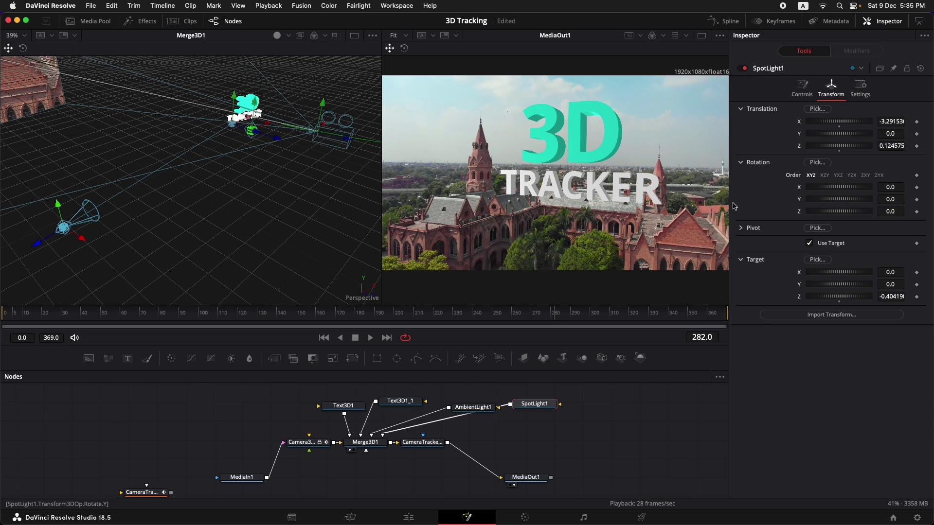
Step: Tint the spot light pale green, with red about 0.87, green 1.0 and blue about 0.82
click(801, 88)
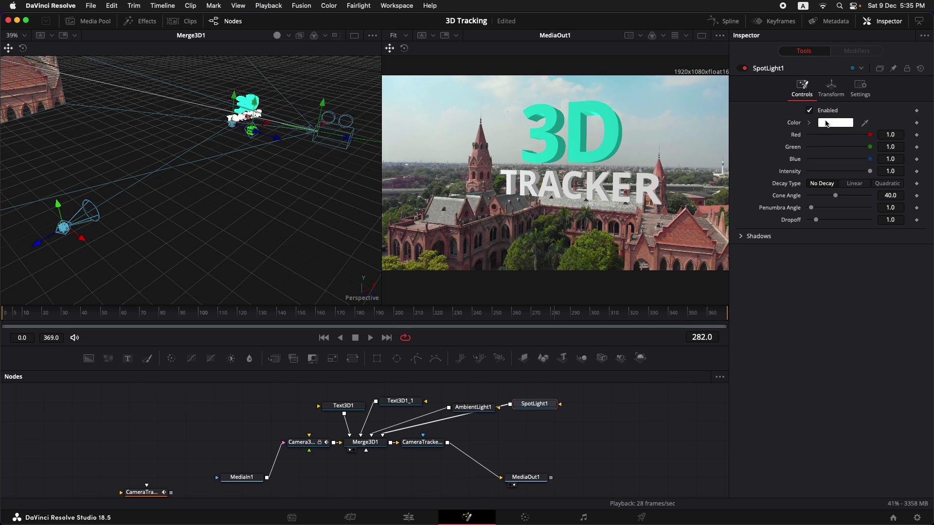
click(827, 123)
drag(587, 279, 583, 267)
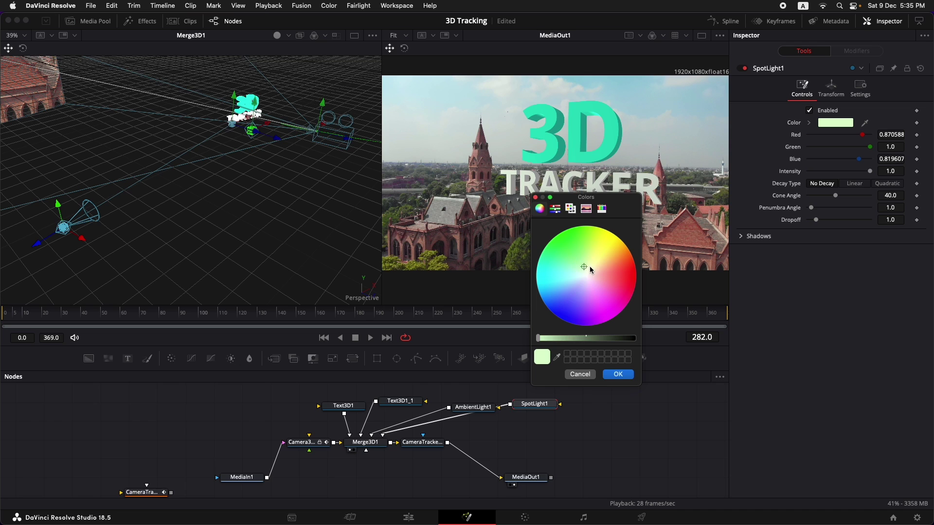
click(621, 374)
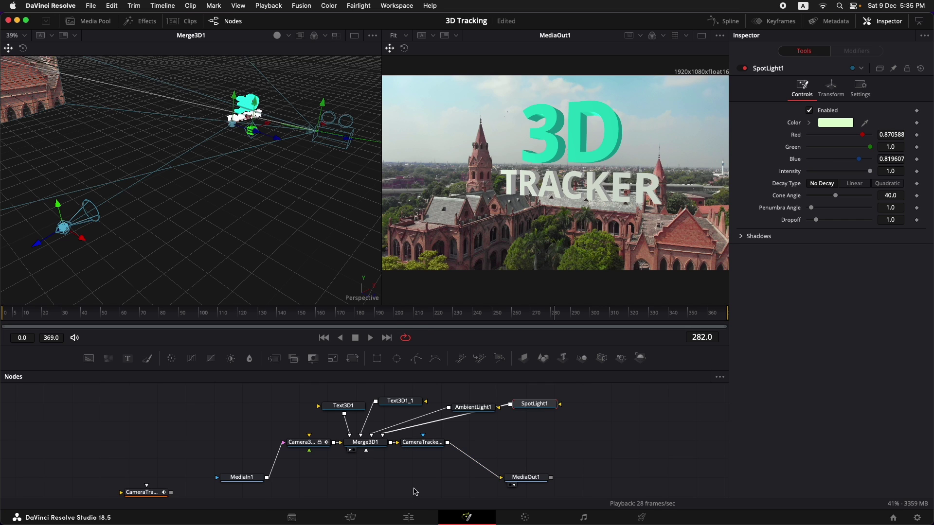
Step: Switch to the Edit page and play Fusion Clip 12 full screen from its start
click(410, 519)
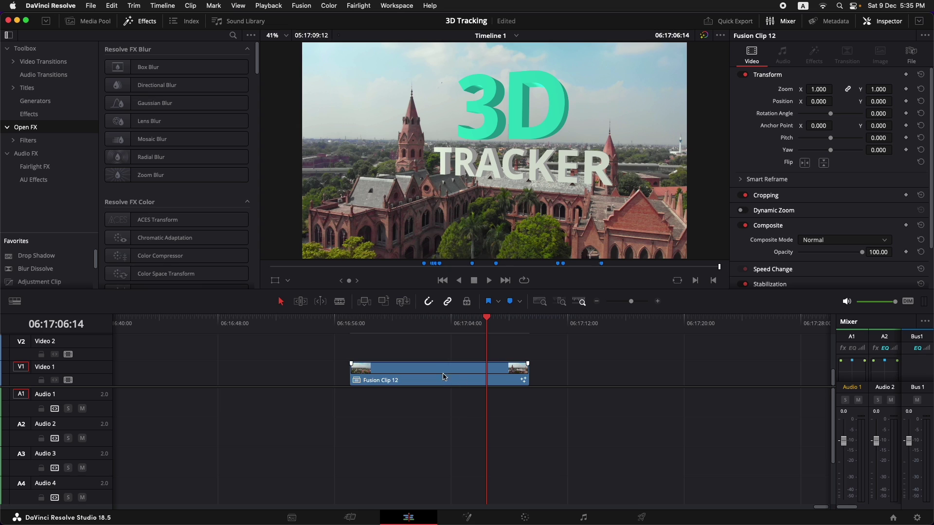
click(351, 329)
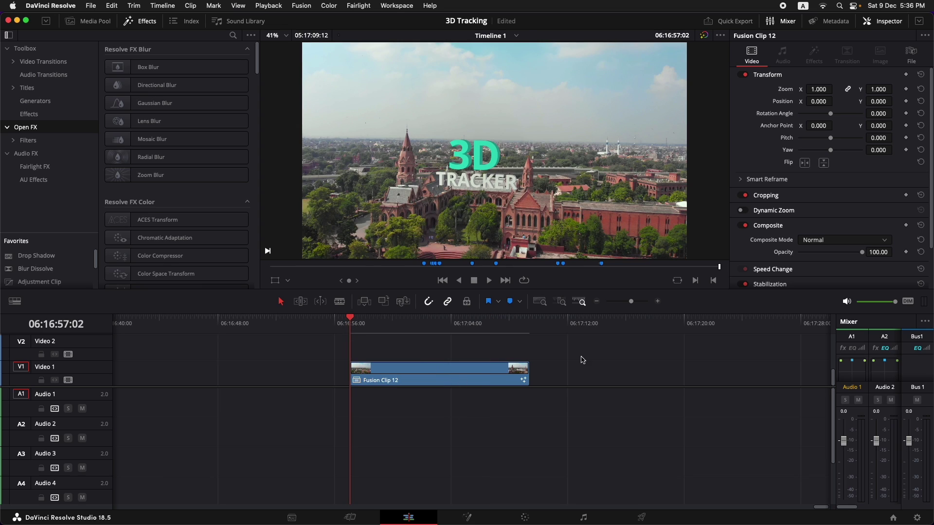
key(super+f)
key(space)
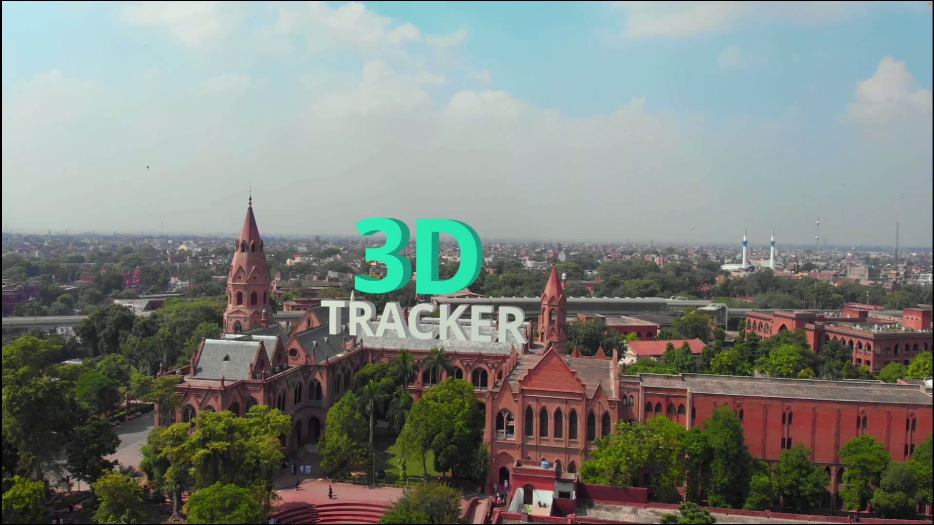